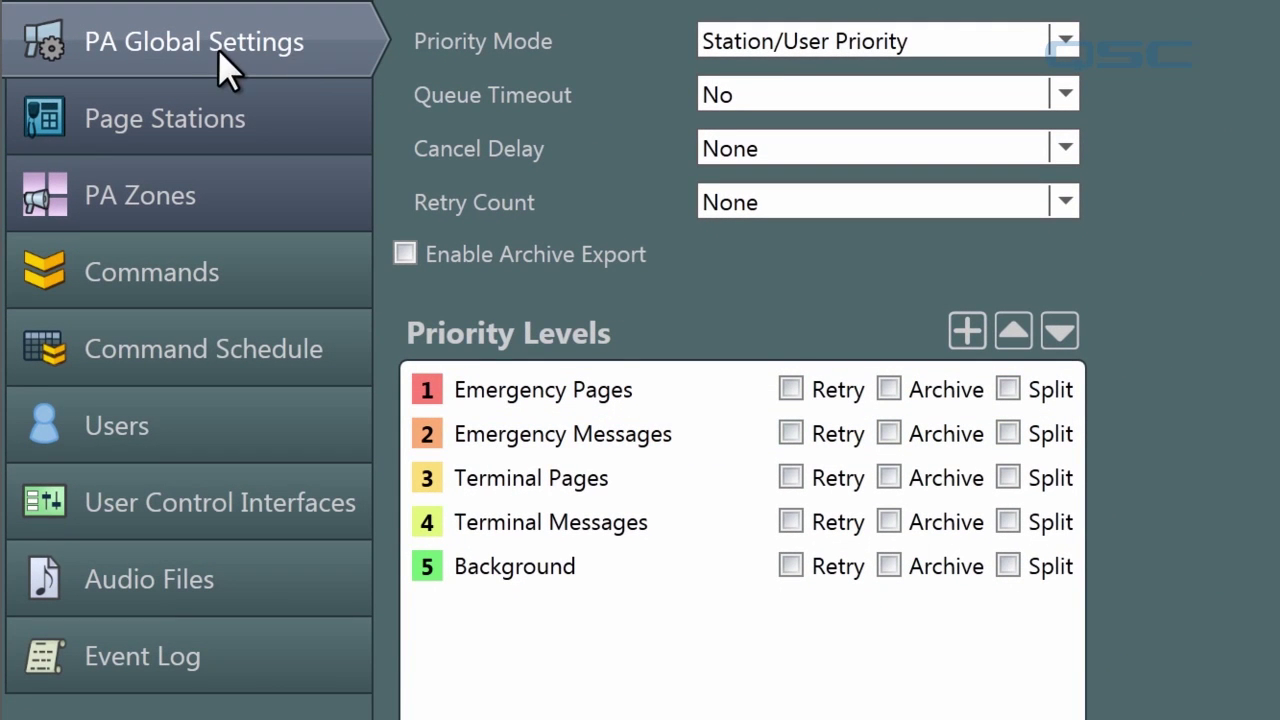
# Go from Page Stations to PA Zones to list Zone 1 and Zone 2.
pyautogui.click(272, 116)
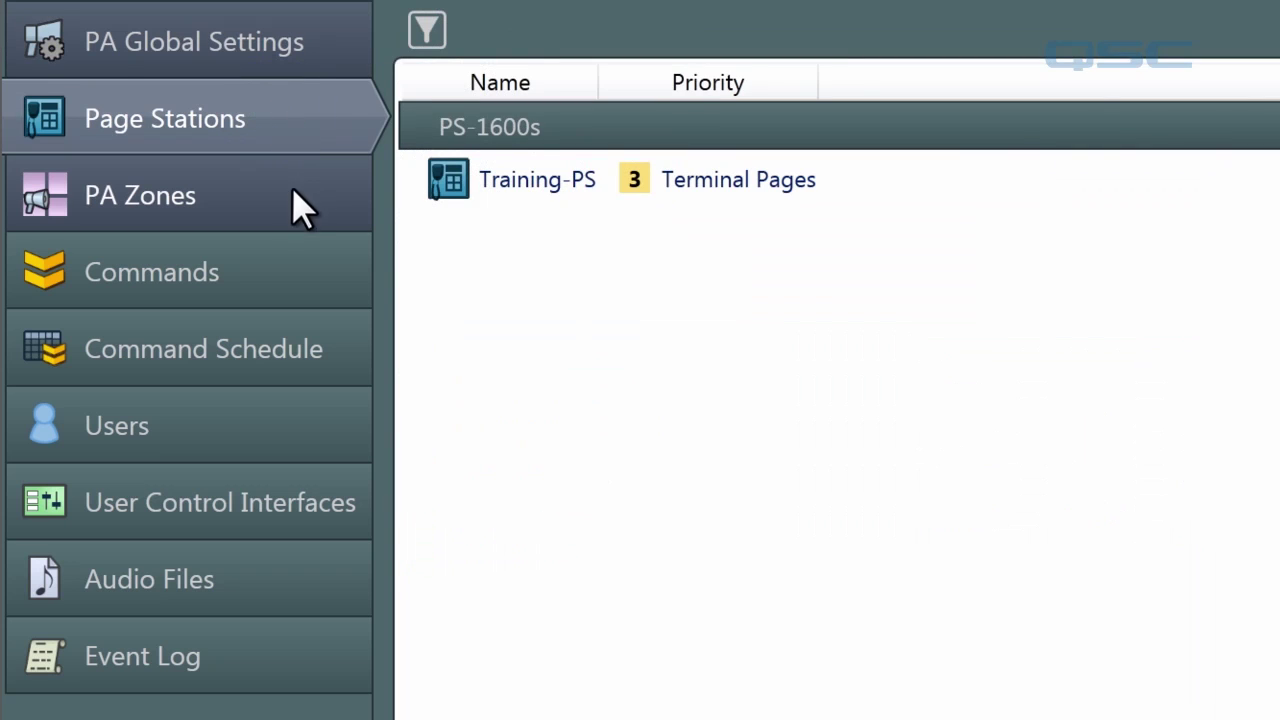
pyautogui.click(272, 197)
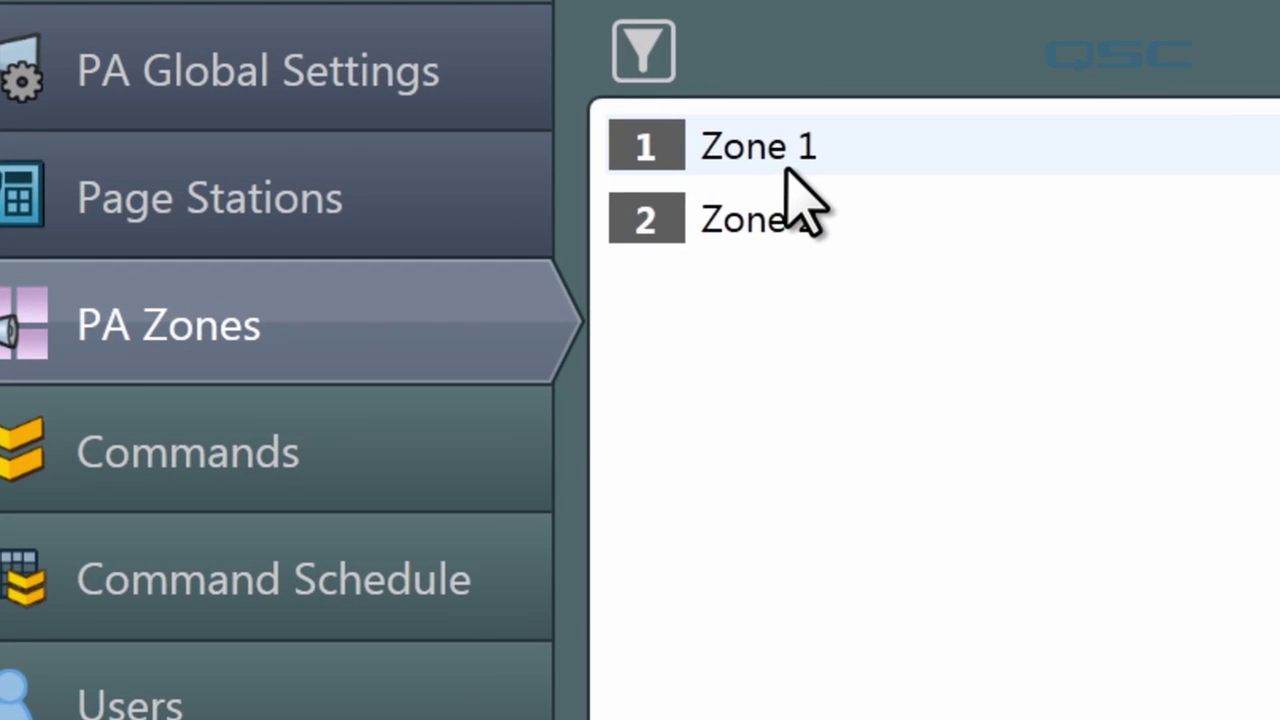
# Rename Zone 1 to 'Left Ear' and Zone 2 to 'Right Ear'.
pyautogui.doubleClick(788, 162)
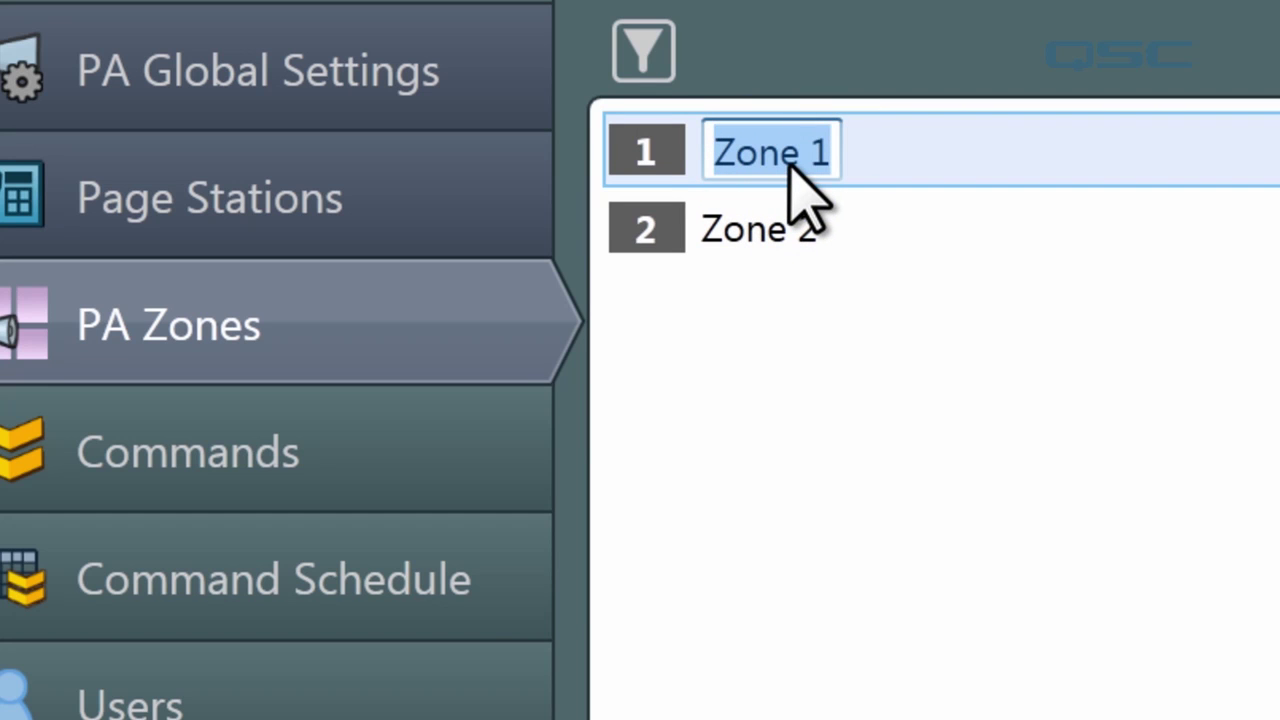
pyautogui.write('Left Ear')
pyautogui.press('Return')
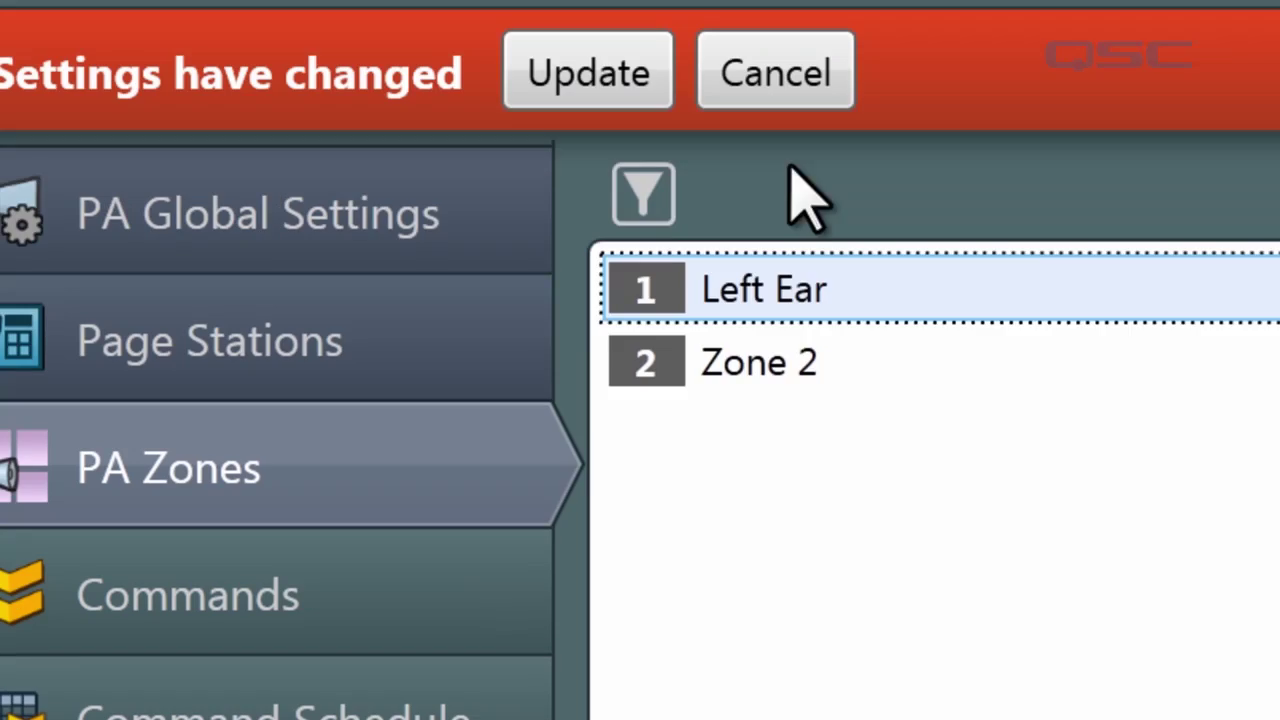
pyautogui.click(792, 355)
pyautogui.click(785, 358)
pyautogui.write('Right Ear')
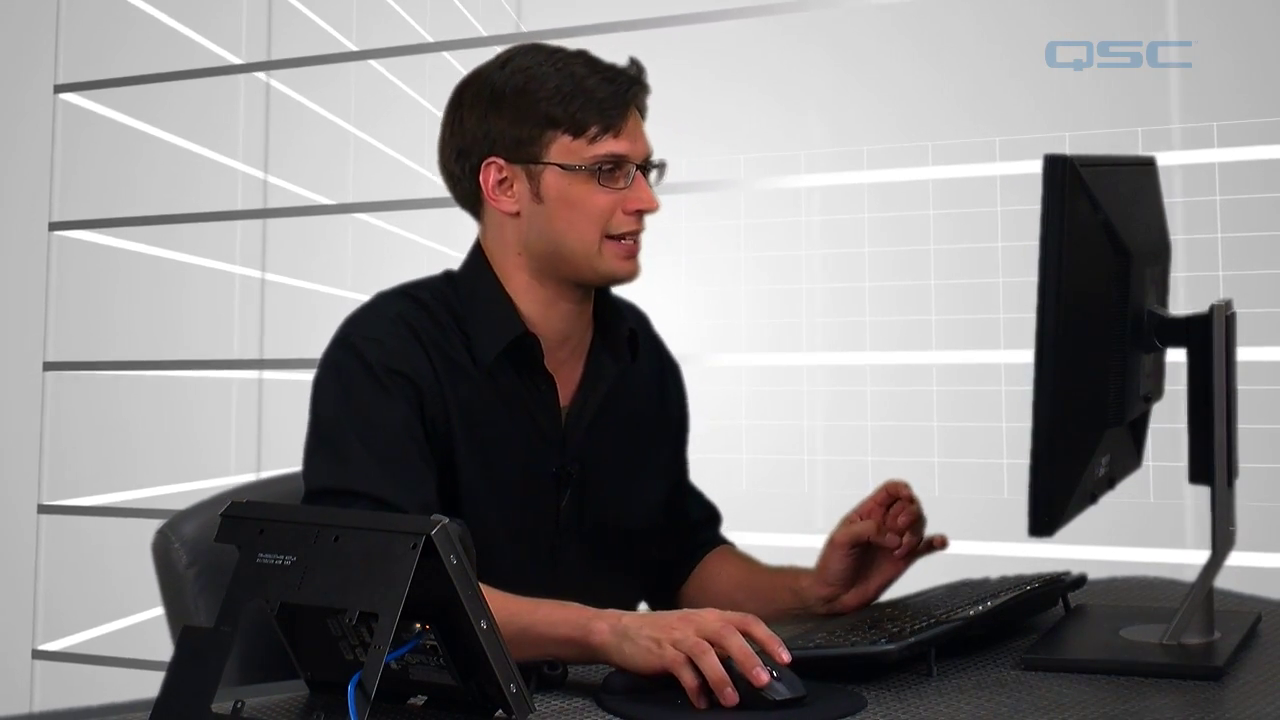
# Create a 'Both Ears' tag on Right Ear and Left Ear, then show the Commands list.
pyautogui.click(1197, 132)
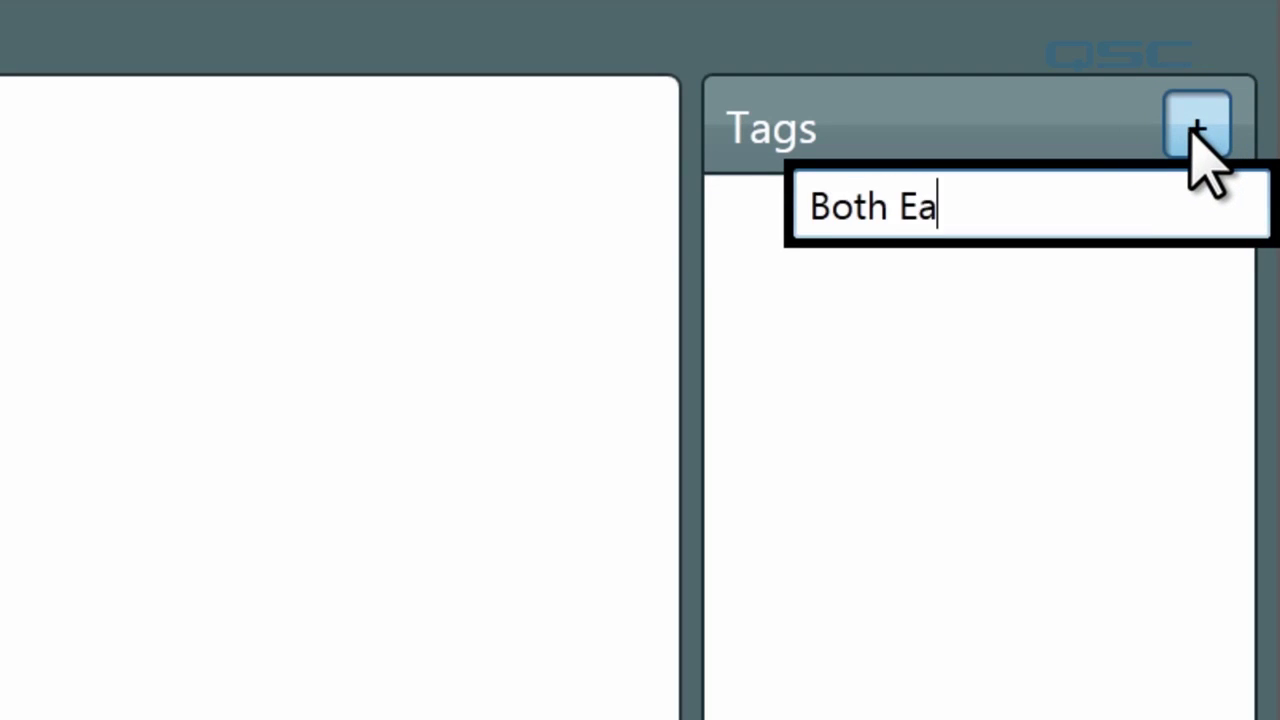
pyautogui.press('Return')
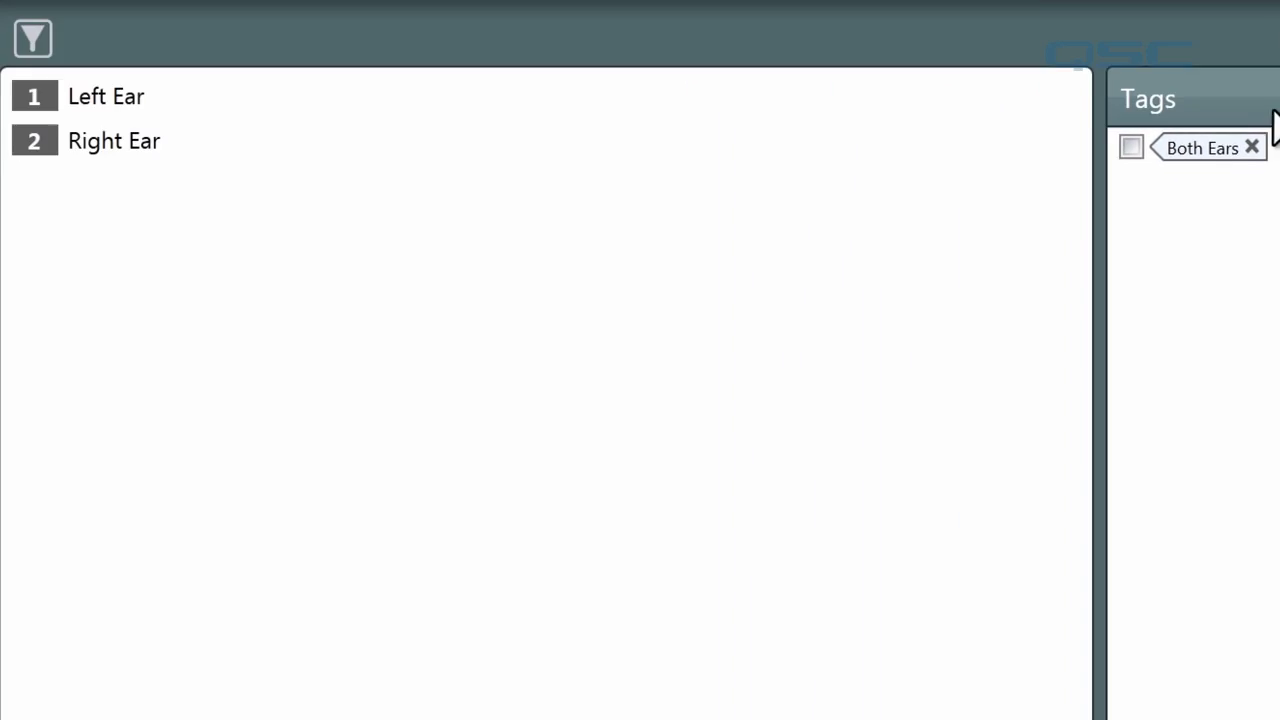
pyautogui.moveTo(1213, 147); pyautogui.dragTo(994, 159)
pyautogui.moveTo(1208, 148); pyautogui.dragTo(614, 120)
pyautogui.click(95, 326)
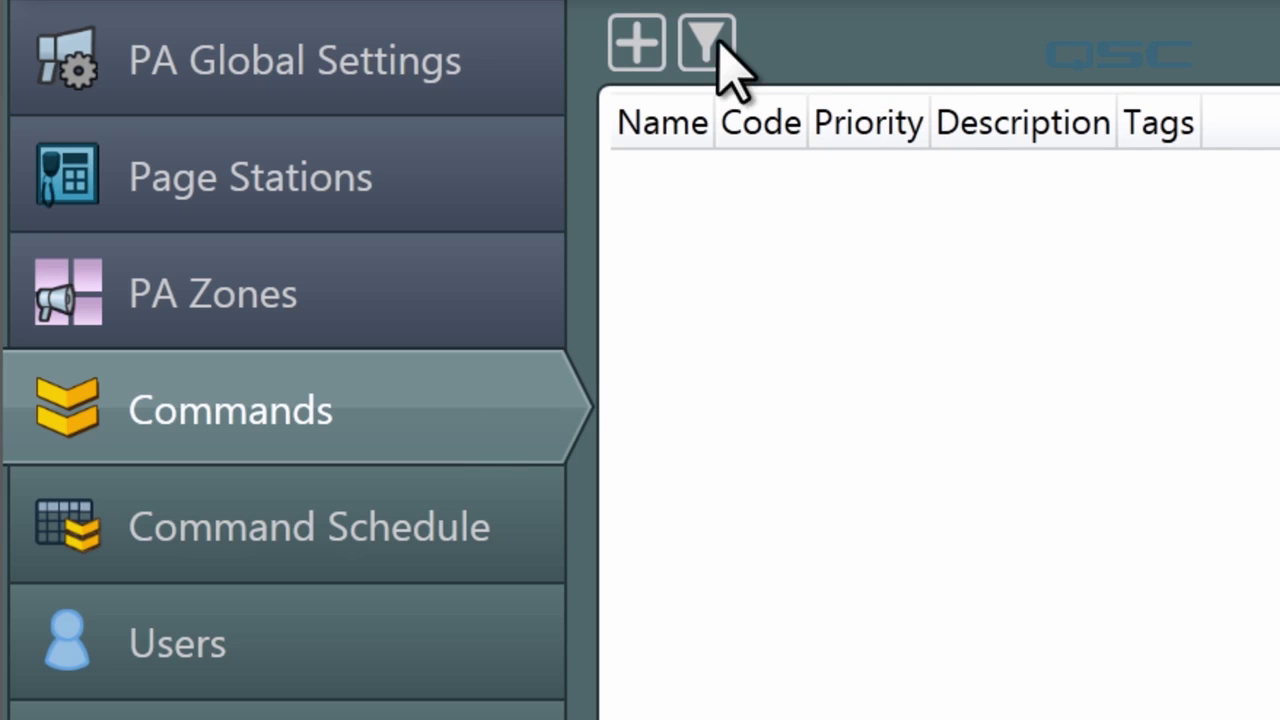
# Add PA Play Message command 'Play Left Ear', code 100, playing Left Ear Message to Left Ear.
pyautogui.click(628, 42)
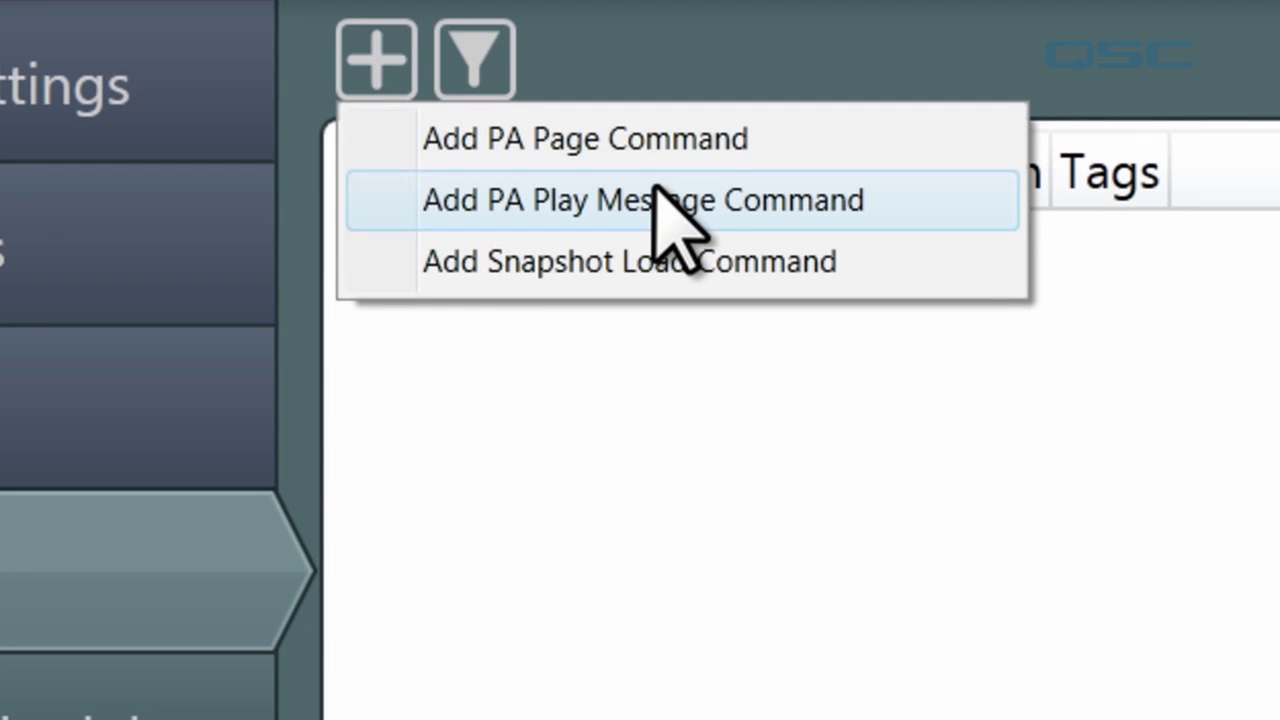
pyautogui.click(655, 185)
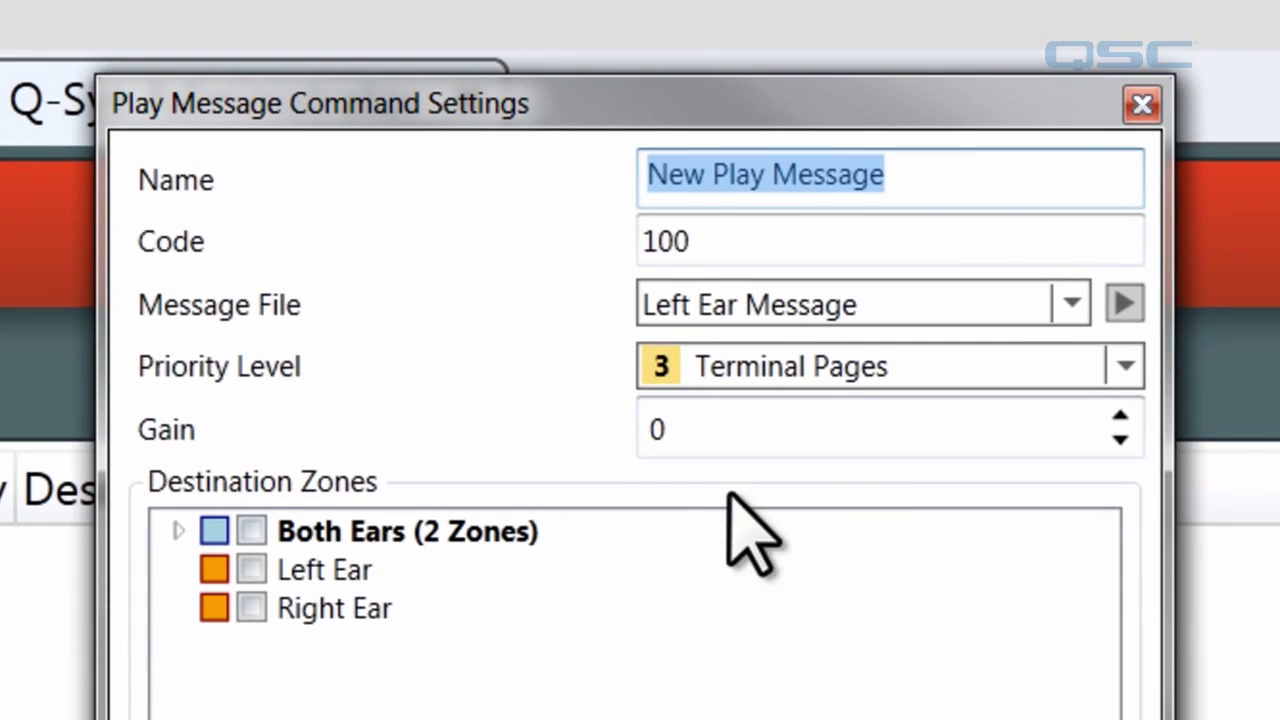
pyautogui.write('Play L')
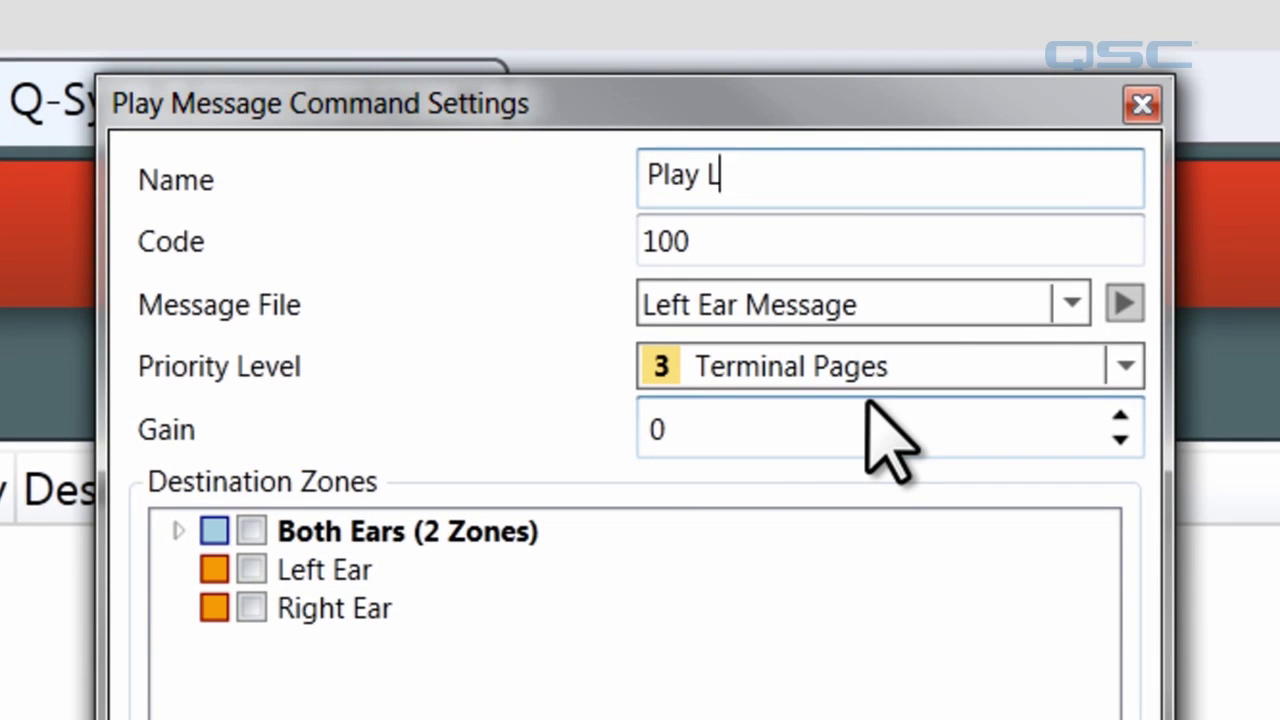
pyautogui.write('eft Ear')
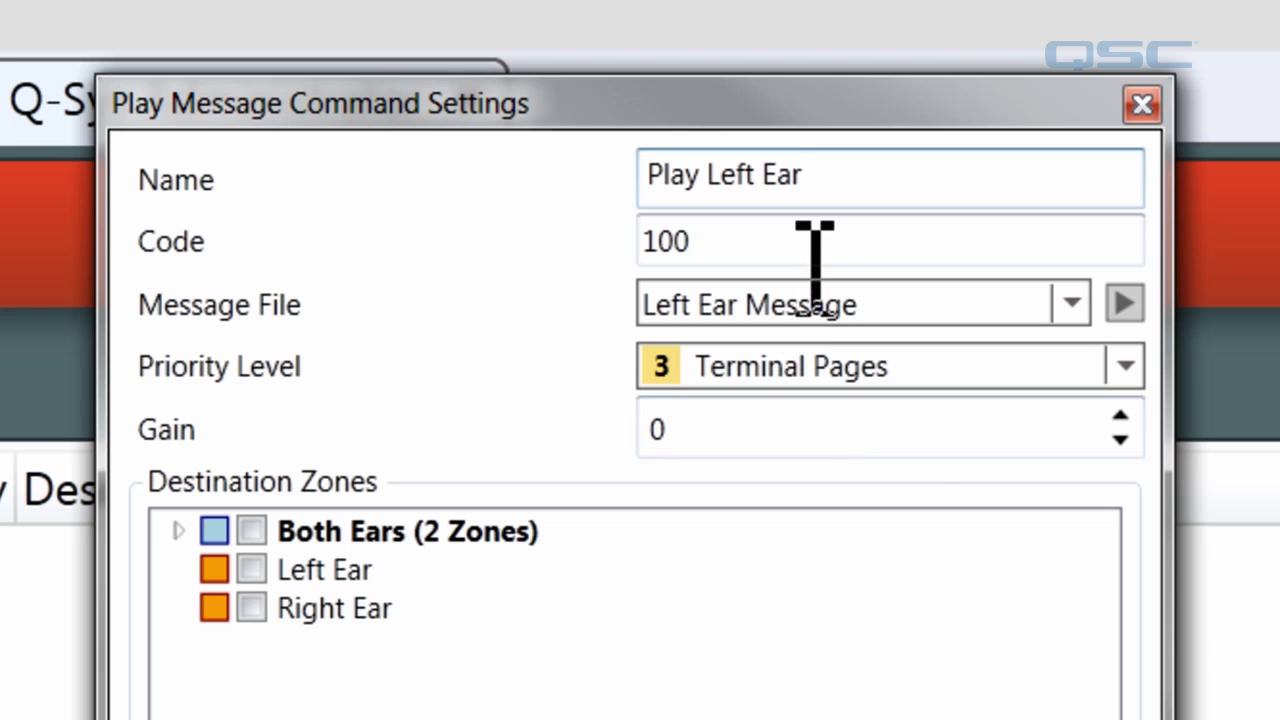
pyautogui.click(943, 308)
pyautogui.click(952, 305)
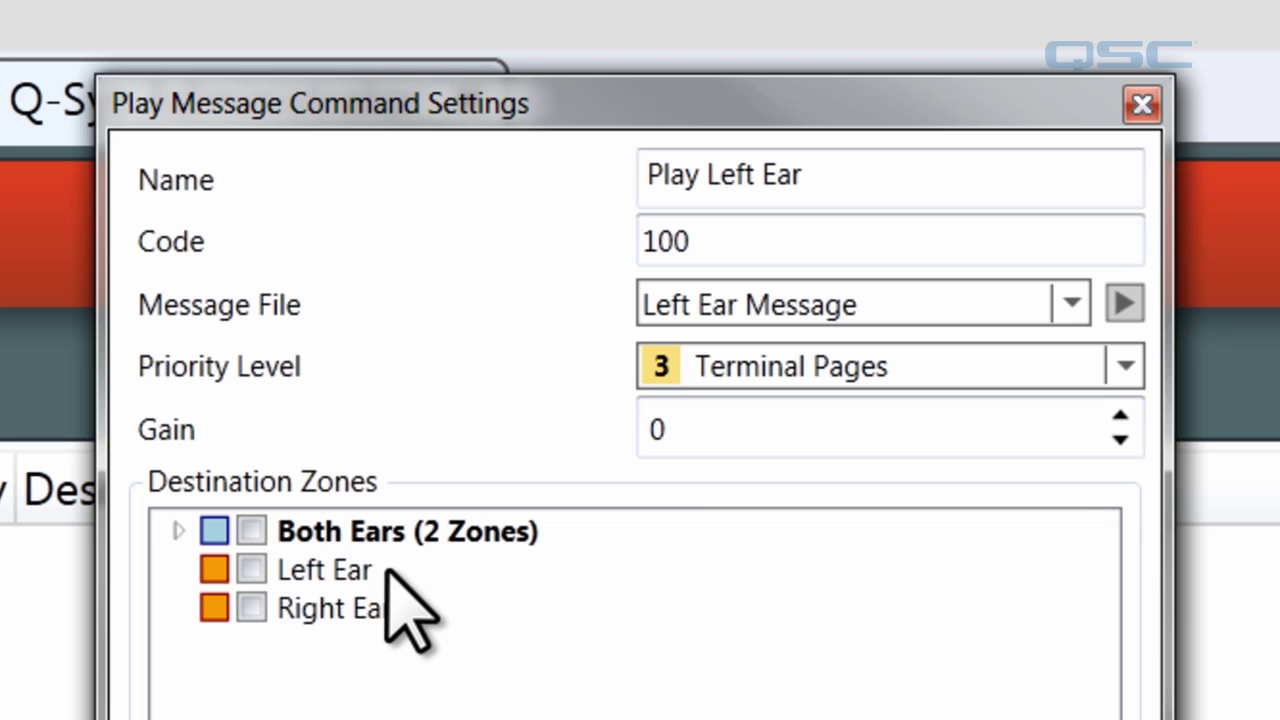
pyautogui.click(252, 569)
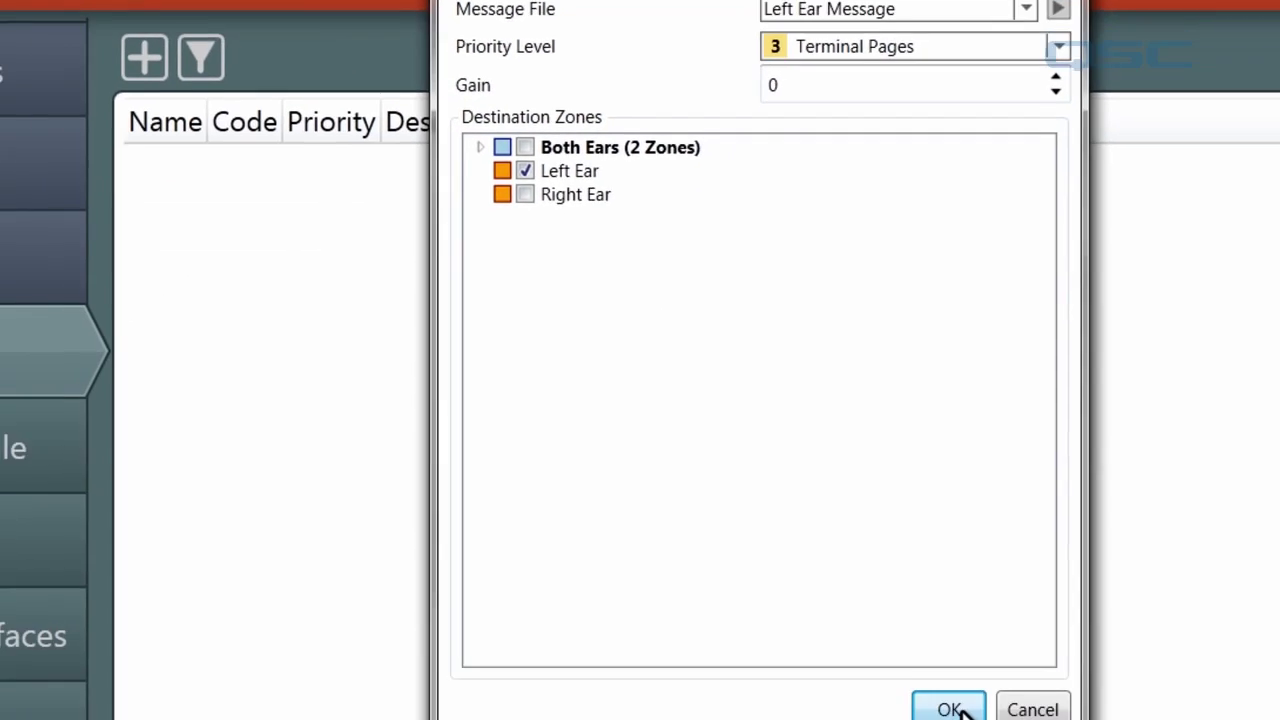
pyautogui.click(948, 708)
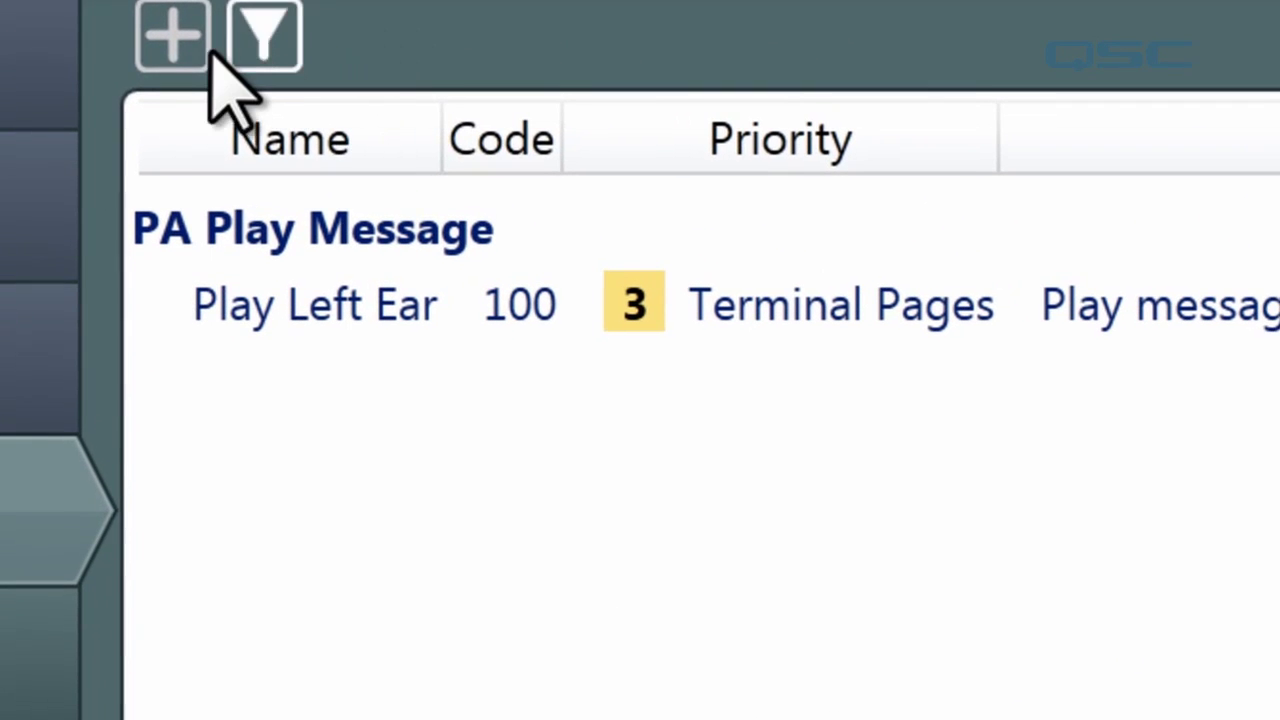
# Add PA Play Message command 'Play Right Ear', code 200, playing Right Ear Message to Right Ear.
pyautogui.click(173, 40)
pyautogui.click(505, 166)
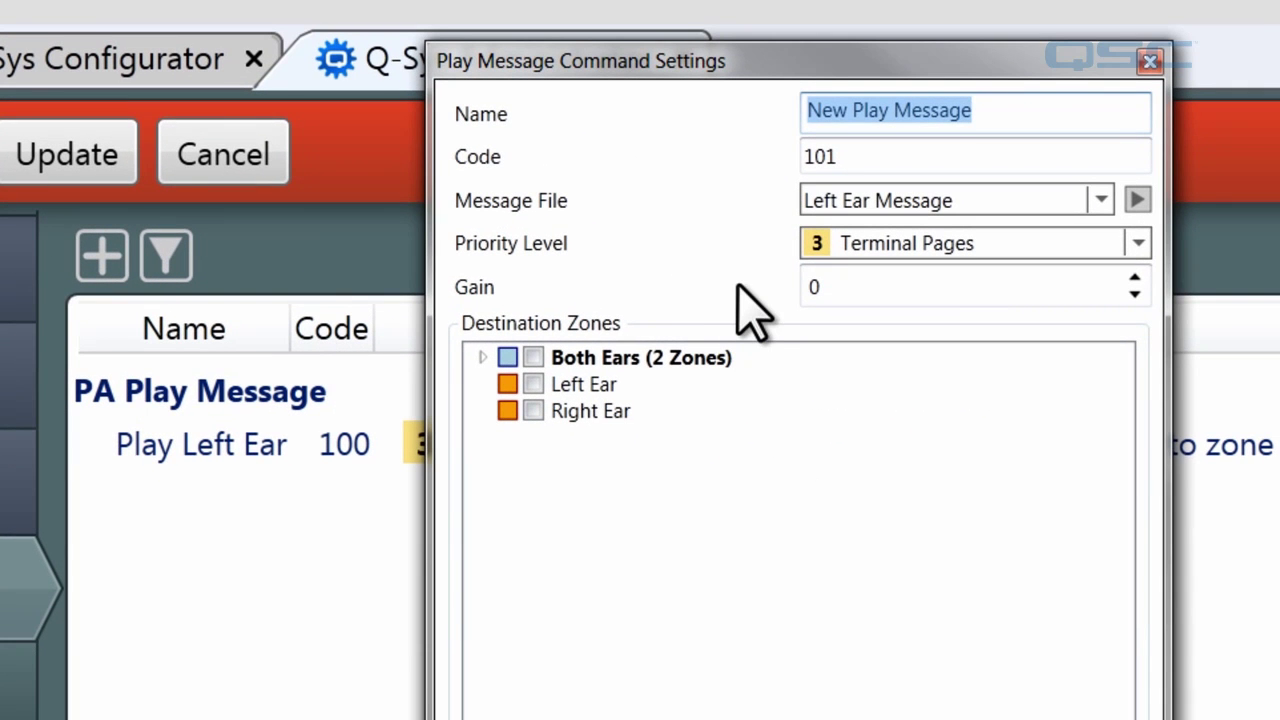
pyautogui.write('Pla')
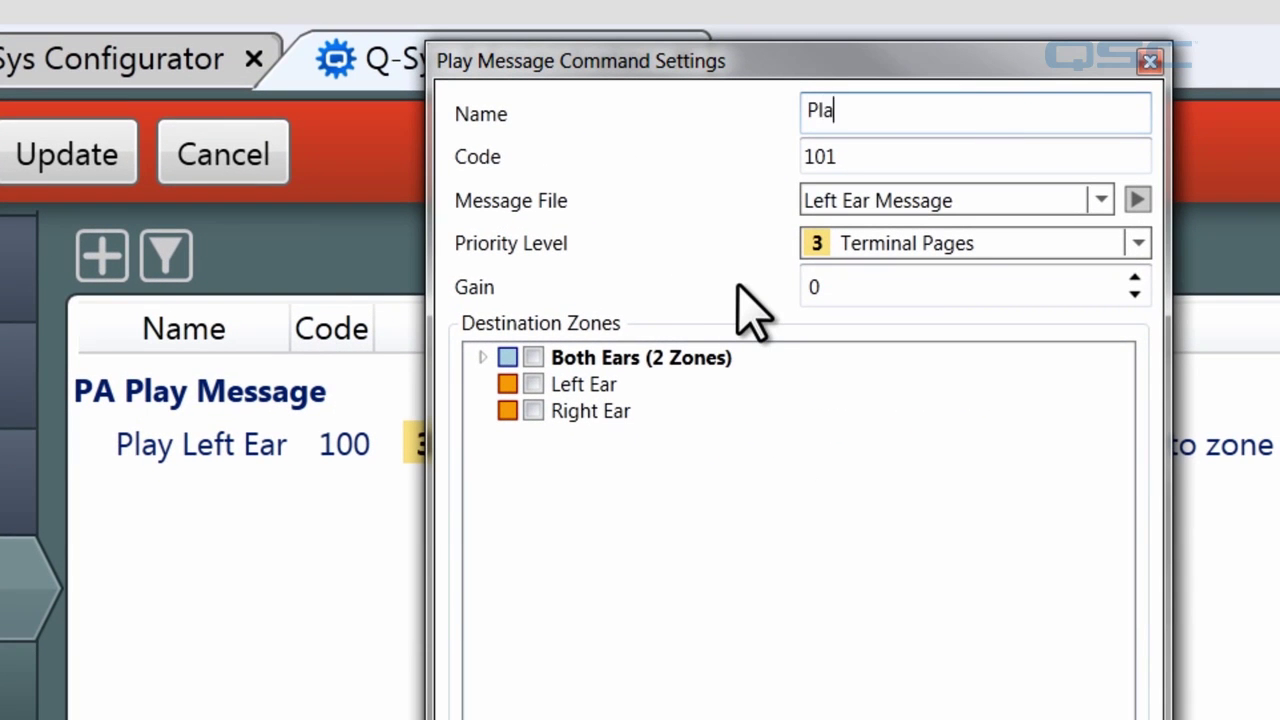
pyautogui.write('y Right Ear')
pyautogui.click(994, 202)
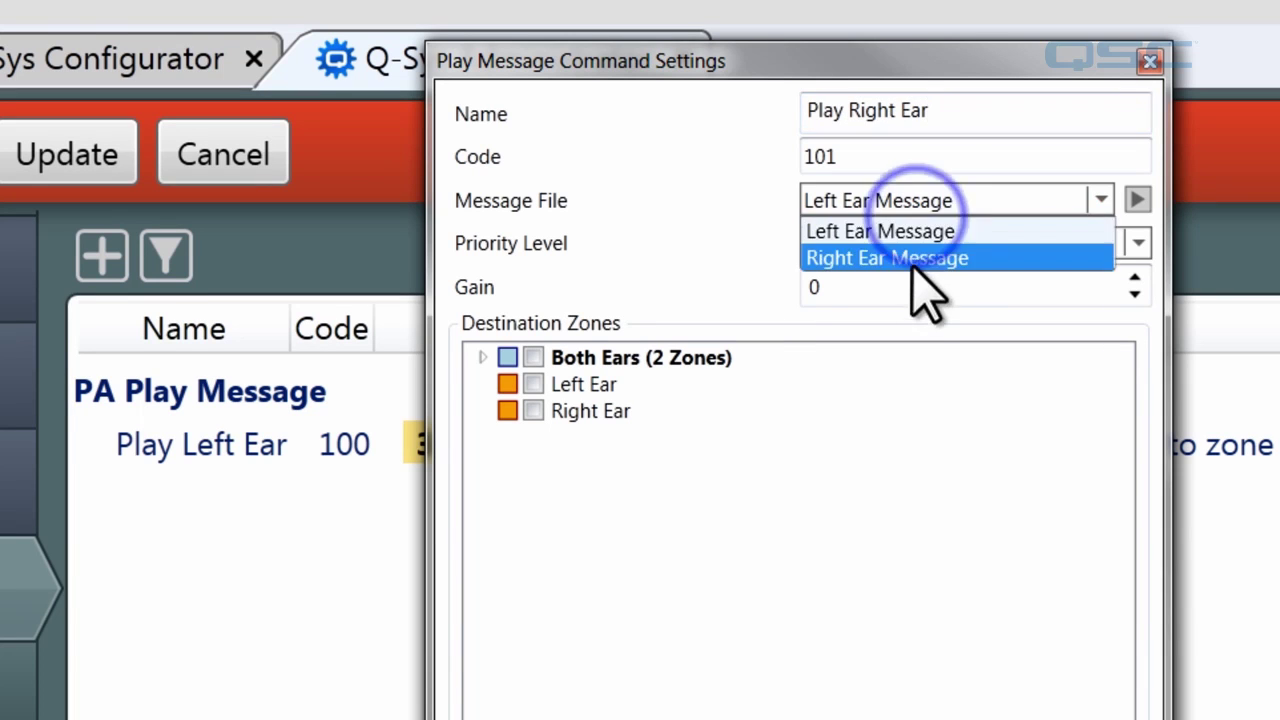
pyautogui.click(895, 257)
pyautogui.doubleClick(871, 160)
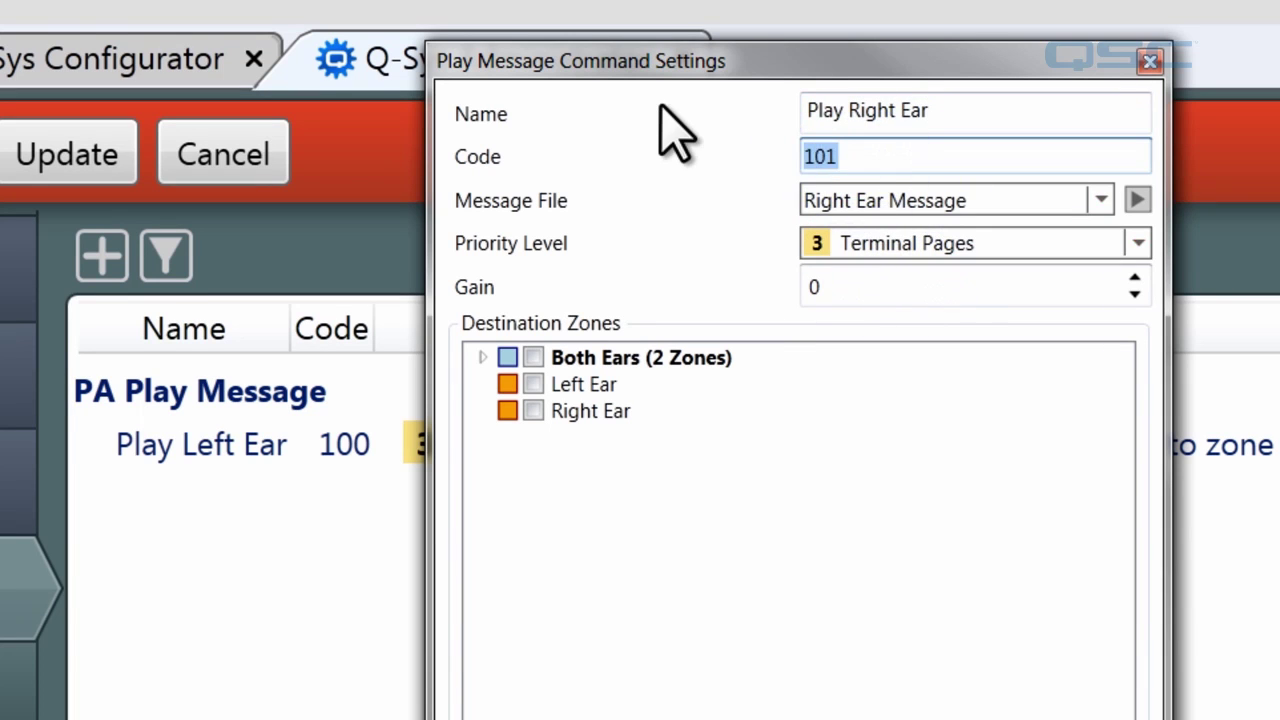
pyautogui.click(534, 411)
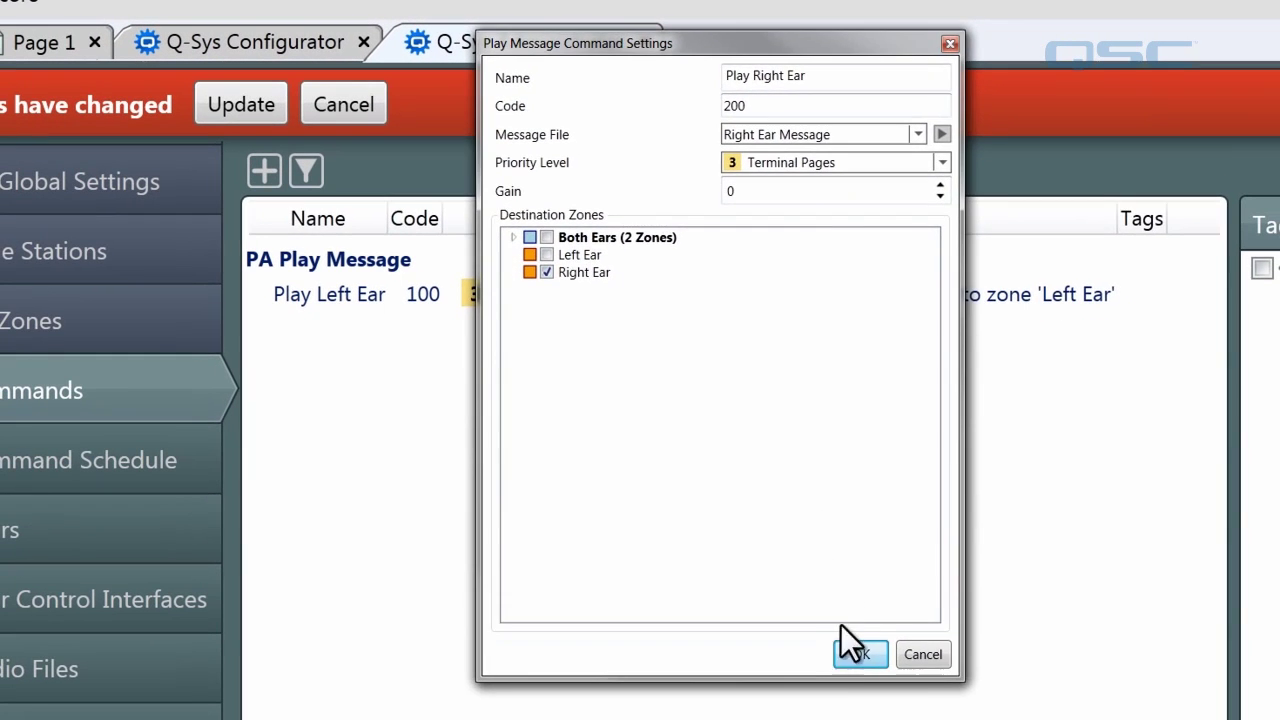
pyautogui.click(850, 653)
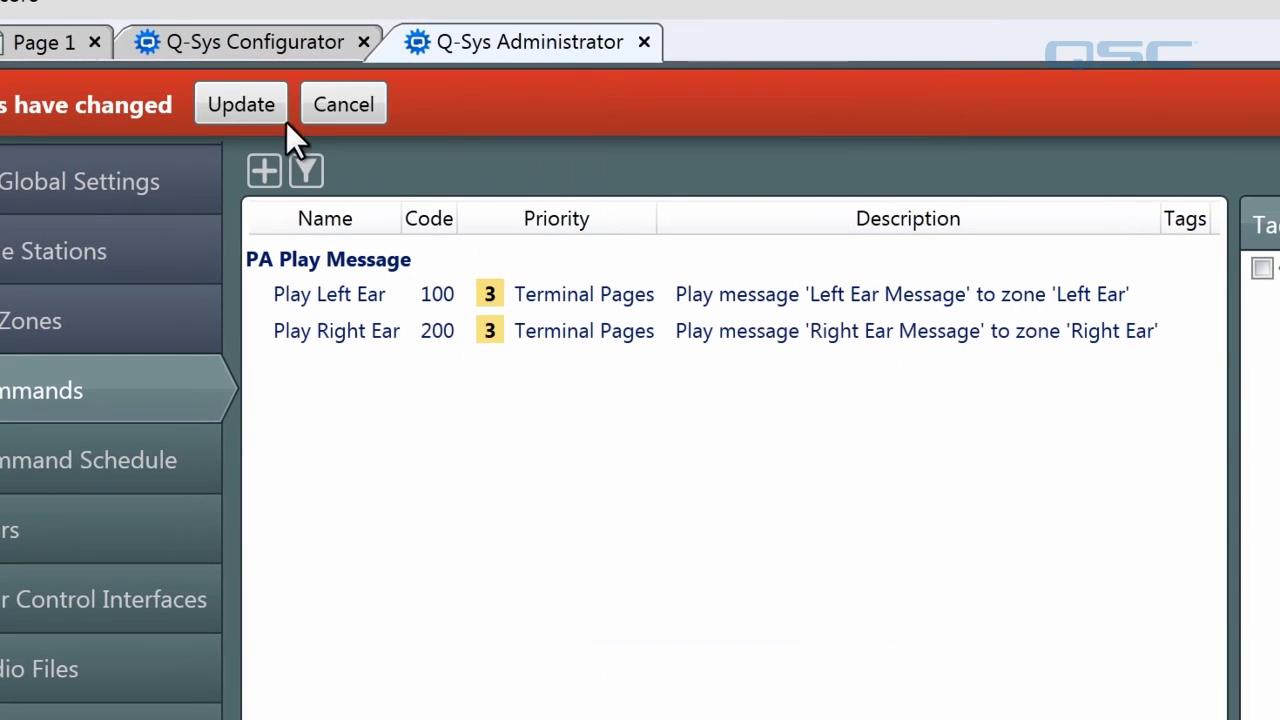
# Upload the changed configuration using Update in the 'Settings have changed' banner.
pyautogui.click(241, 110)
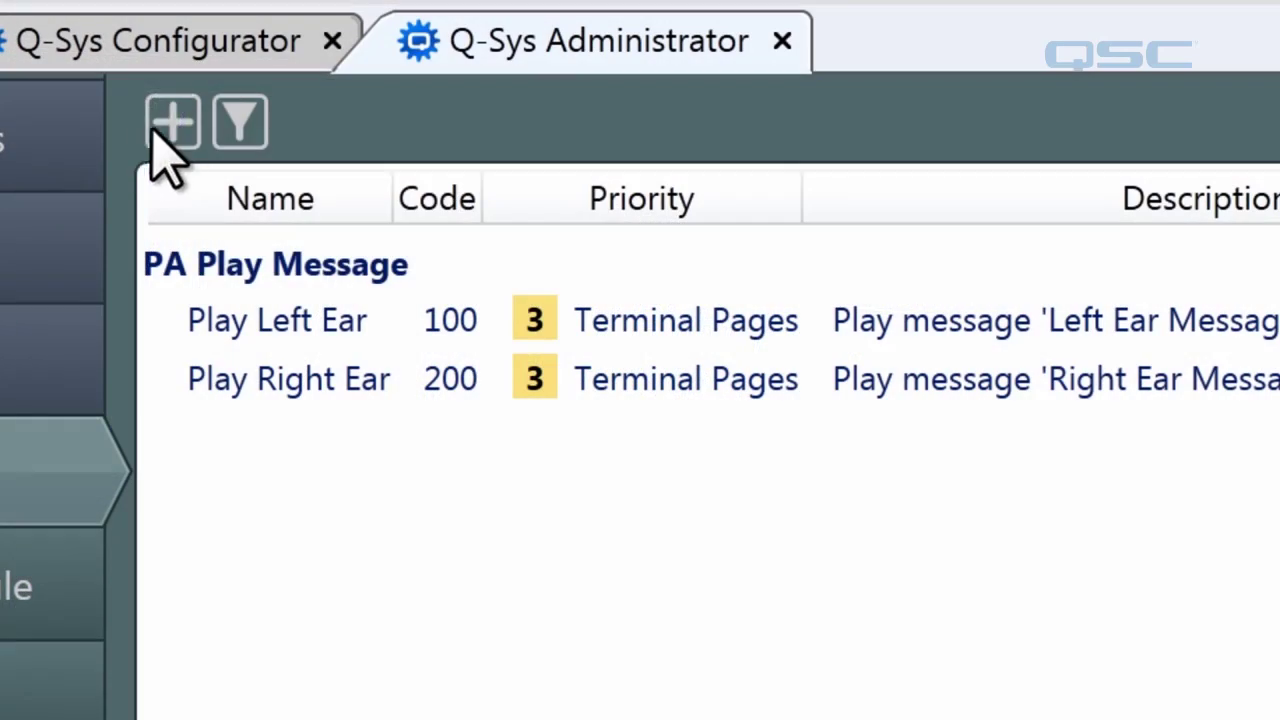
# Add page command 'New Page', code 300, with Attention Please preamble, paging Both Ears.
pyautogui.click(184, 125)
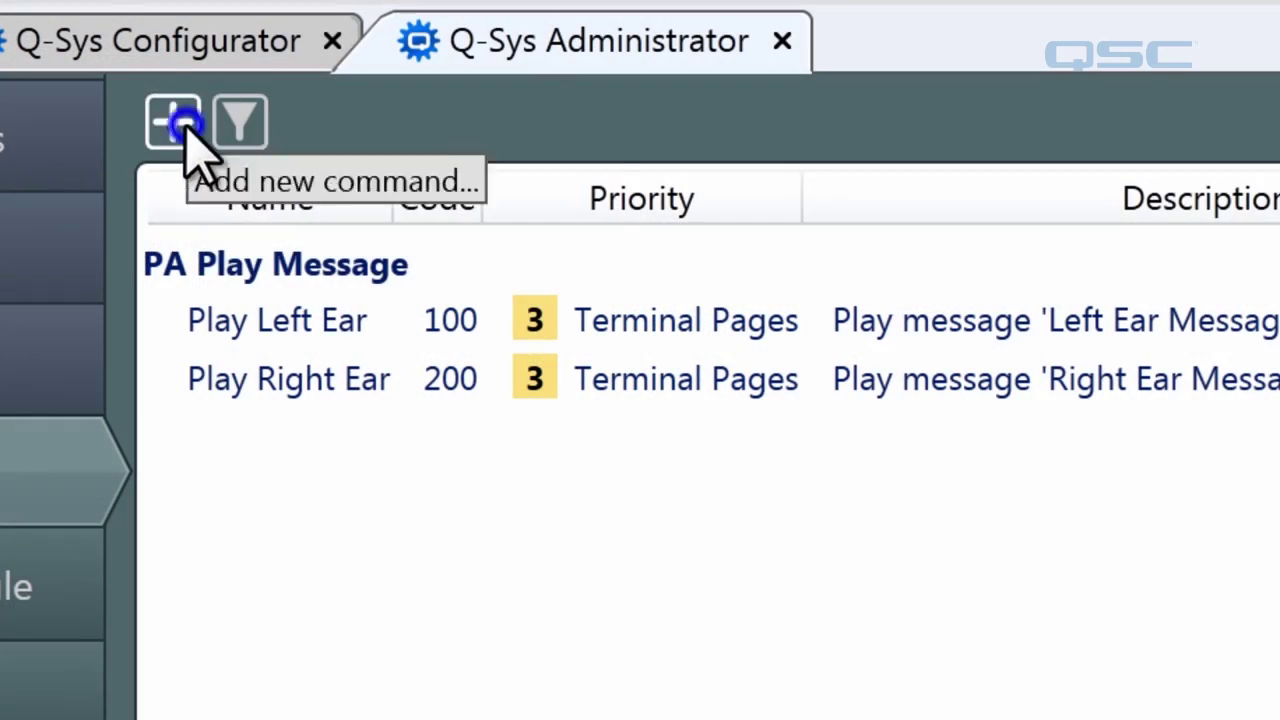
pyautogui.click(260, 185)
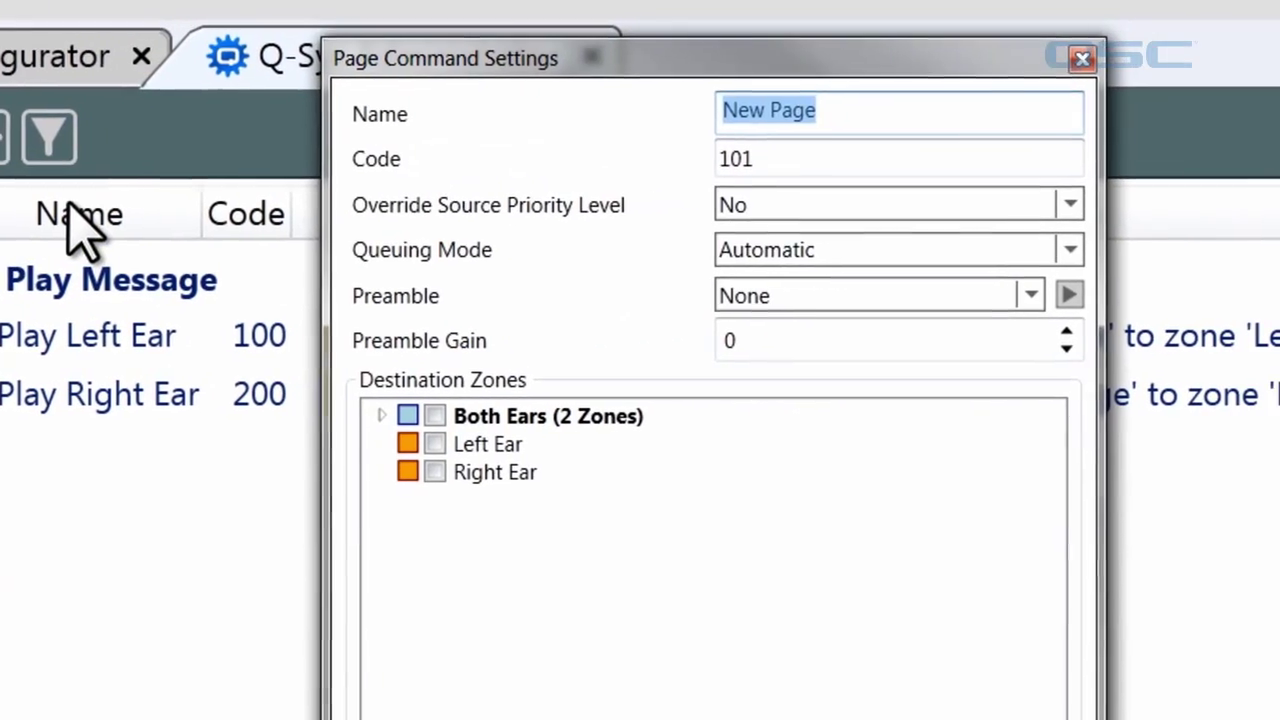
pyautogui.press('Tab')
pyautogui.write('300')
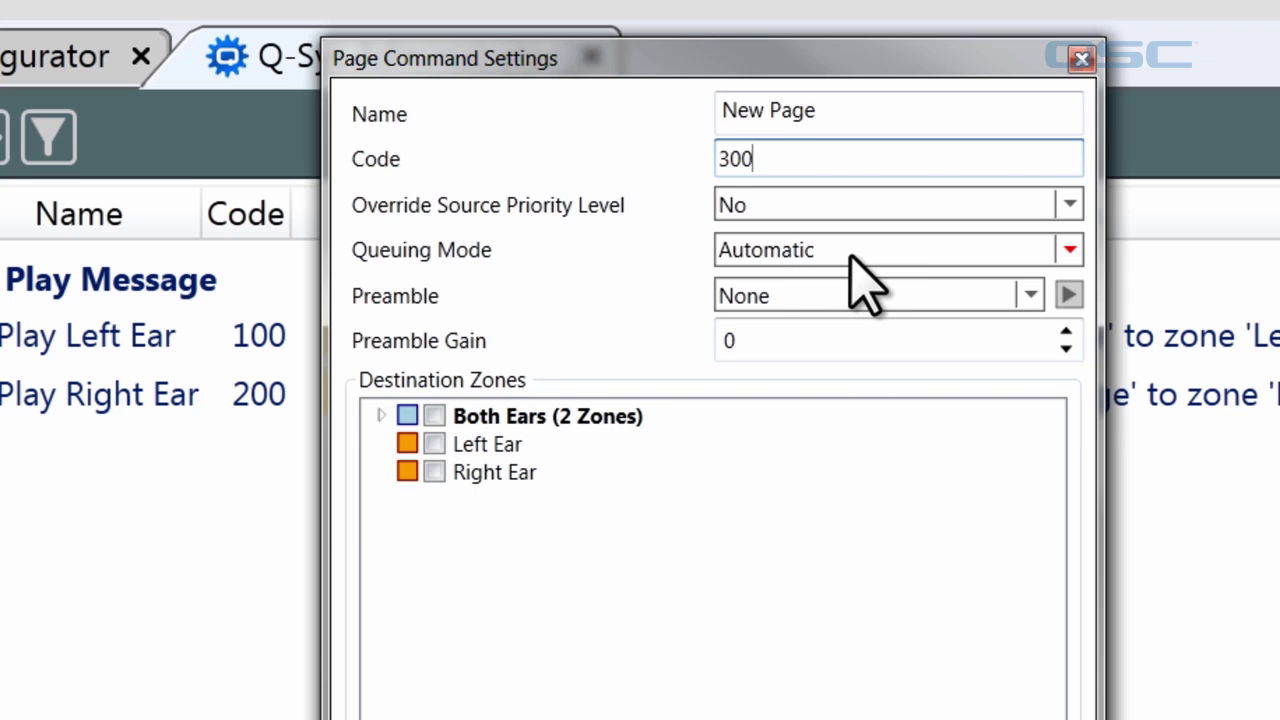
pyautogui.click(1030, 296)
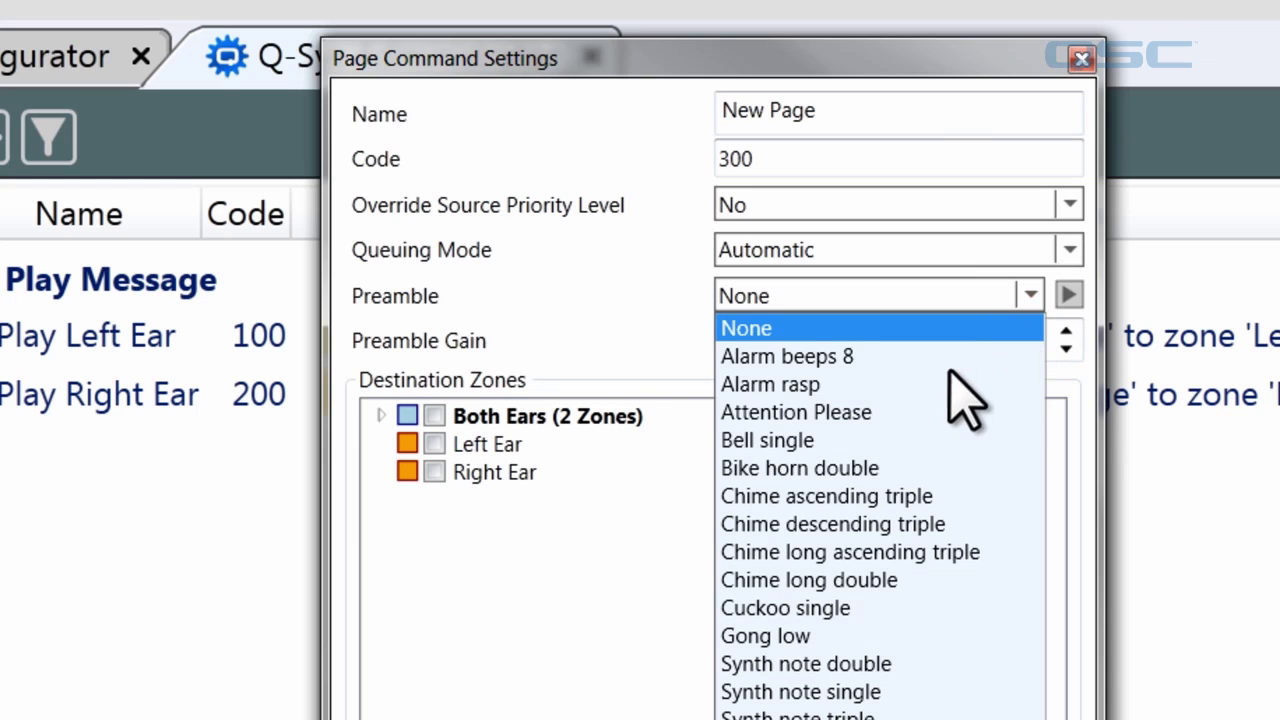
pyautogui.click(917, 410)
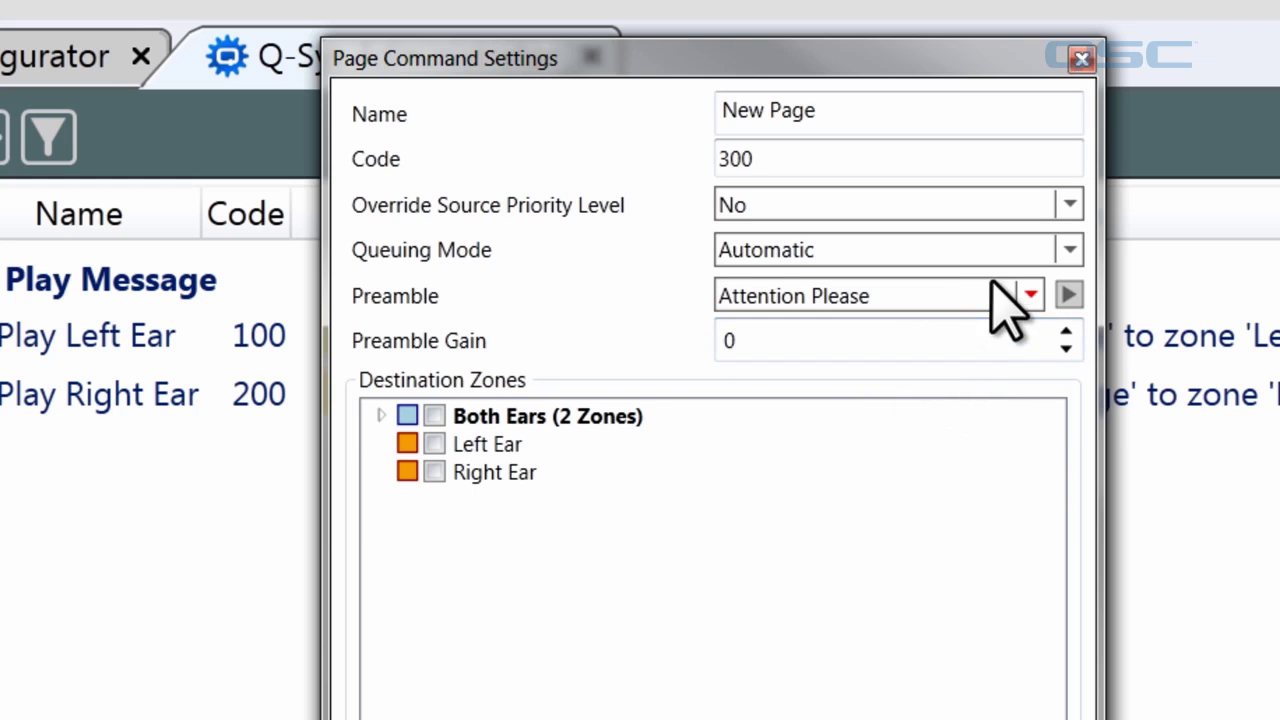
pyautogui.click(1068, 296)
pyautogui.click(408, 416)
pyautogui.click(933, 719)
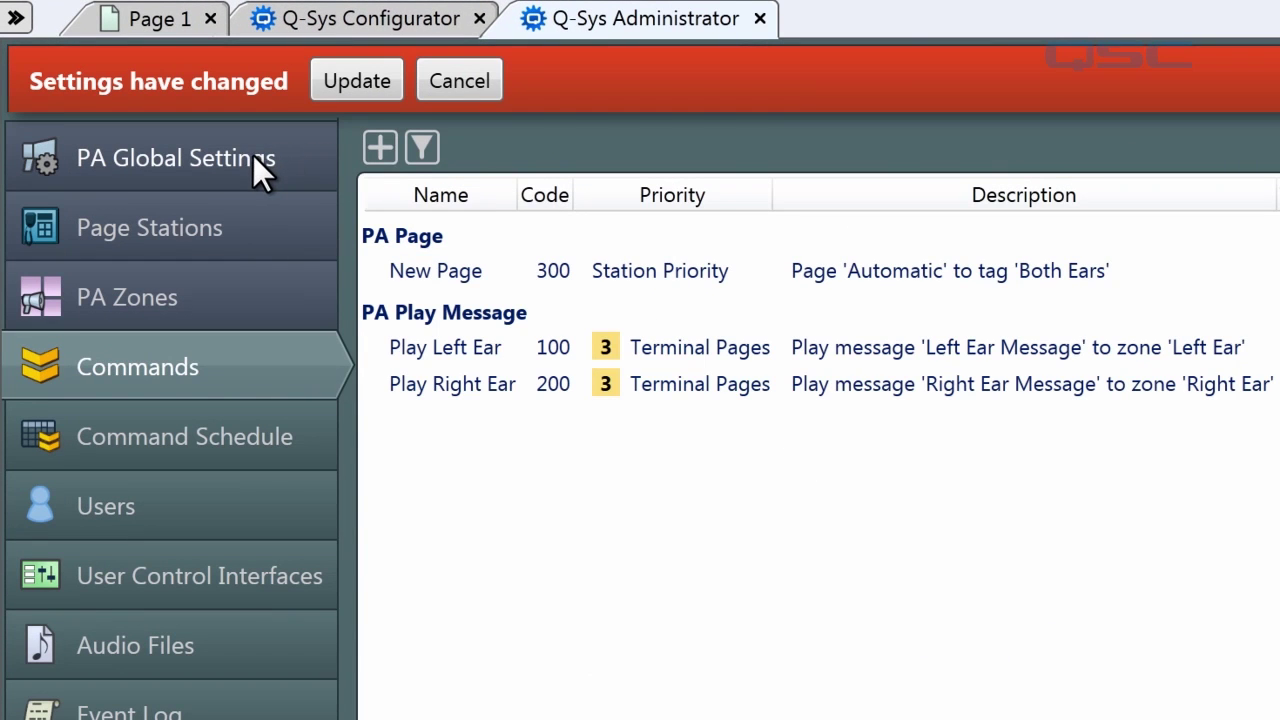
# In PA Global Settings, rename the Emergency Pages level 1 to 'Hey Listen Up!'.
pyautogui.click(253, 157)
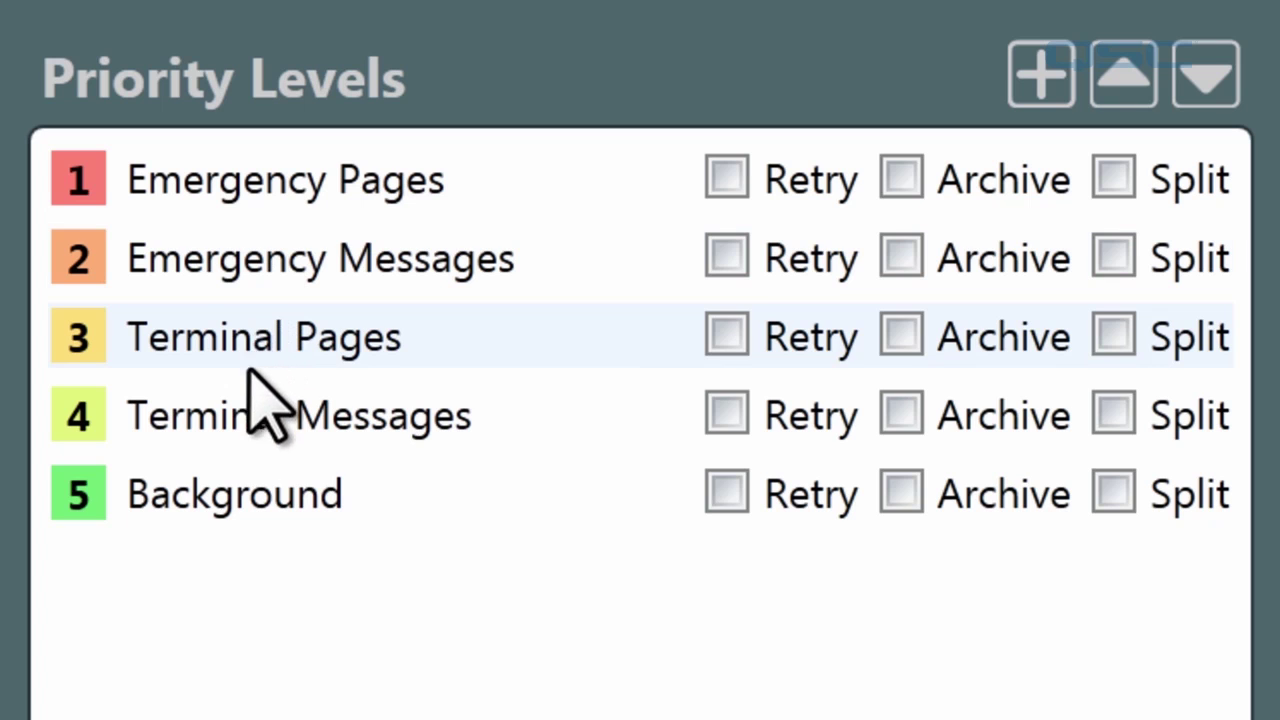
pyautogui.click(240, 198)
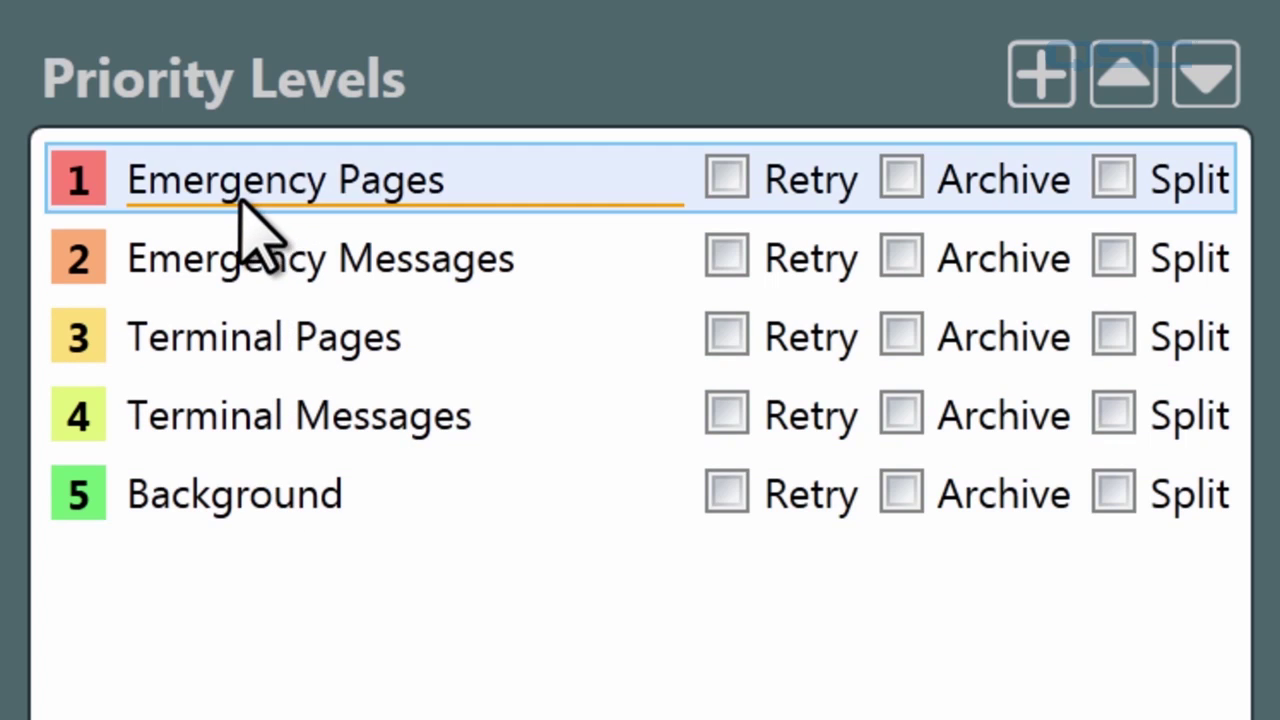
pyautogui.click(255, 198)
pyautogui.write('Hey Listen Up!')
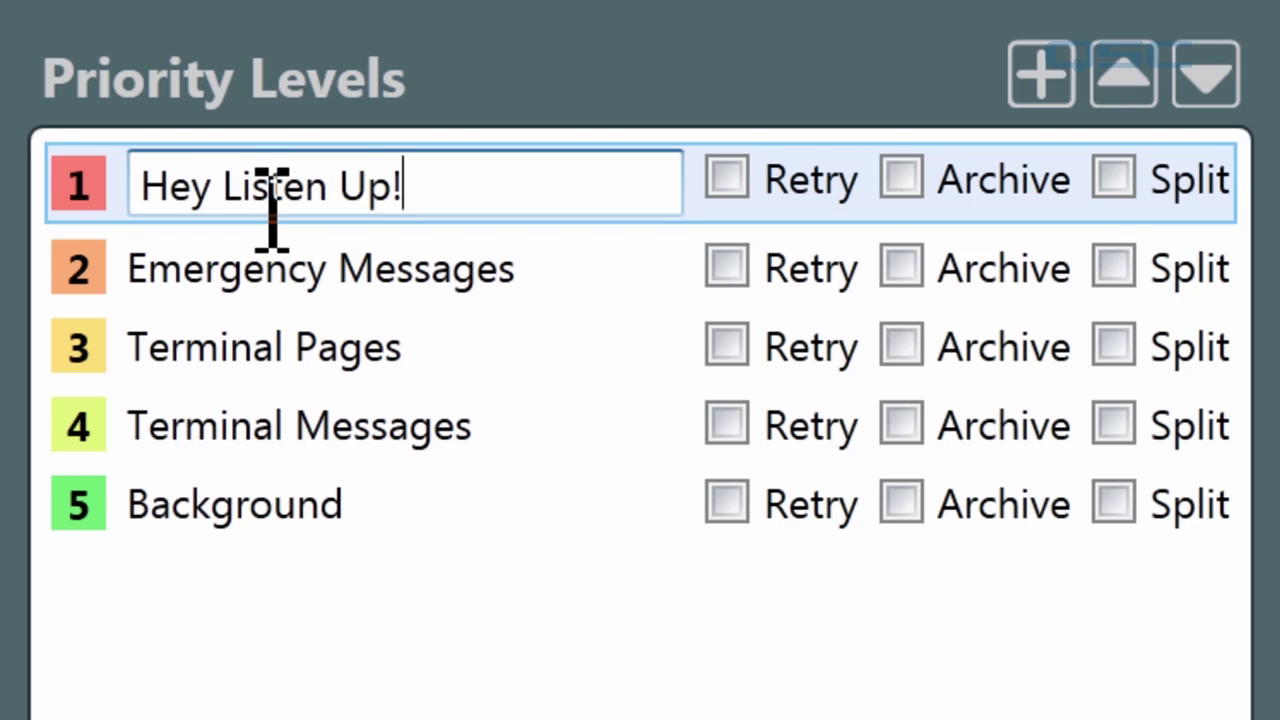
pyautogui.press('Return')
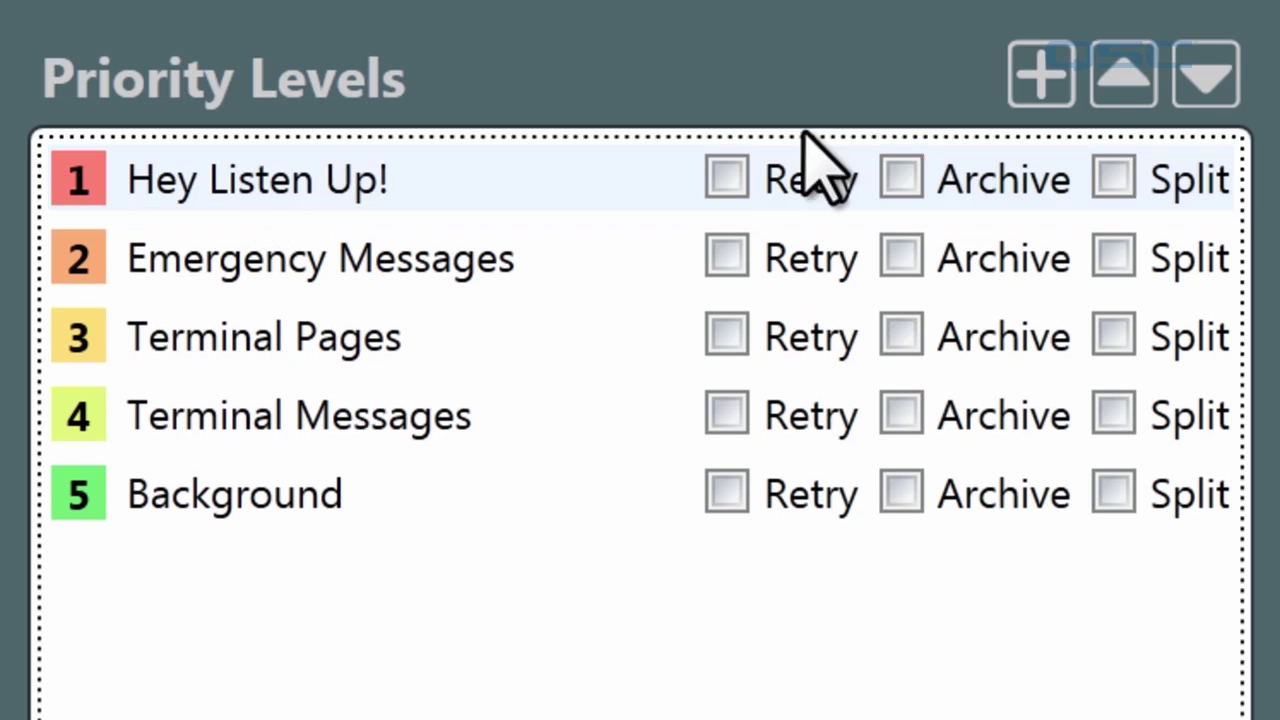
# Add two priority levels, move New Priority 1 to level 3, then delete it.
pyautogui.click(1038, 80)
pyautogui.click(1038, 80)
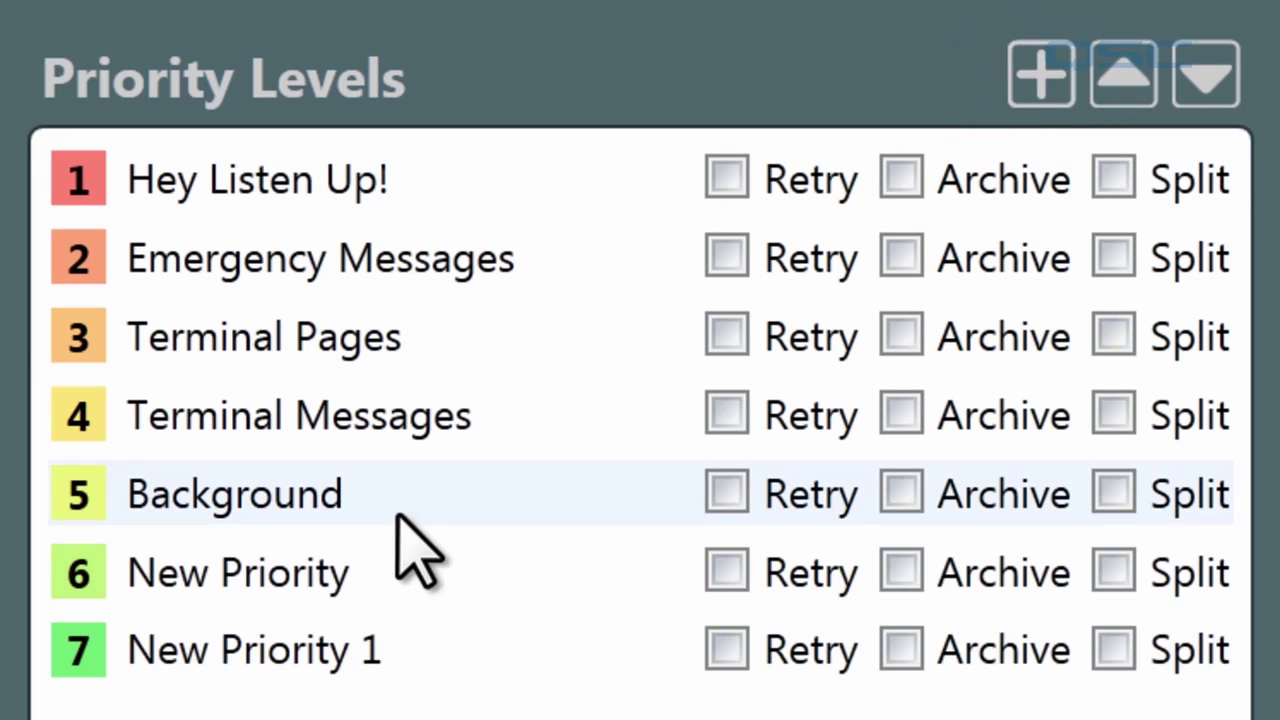
pyautogui.moveTo(249, 646); pyautogui.dragTo(266, 314)
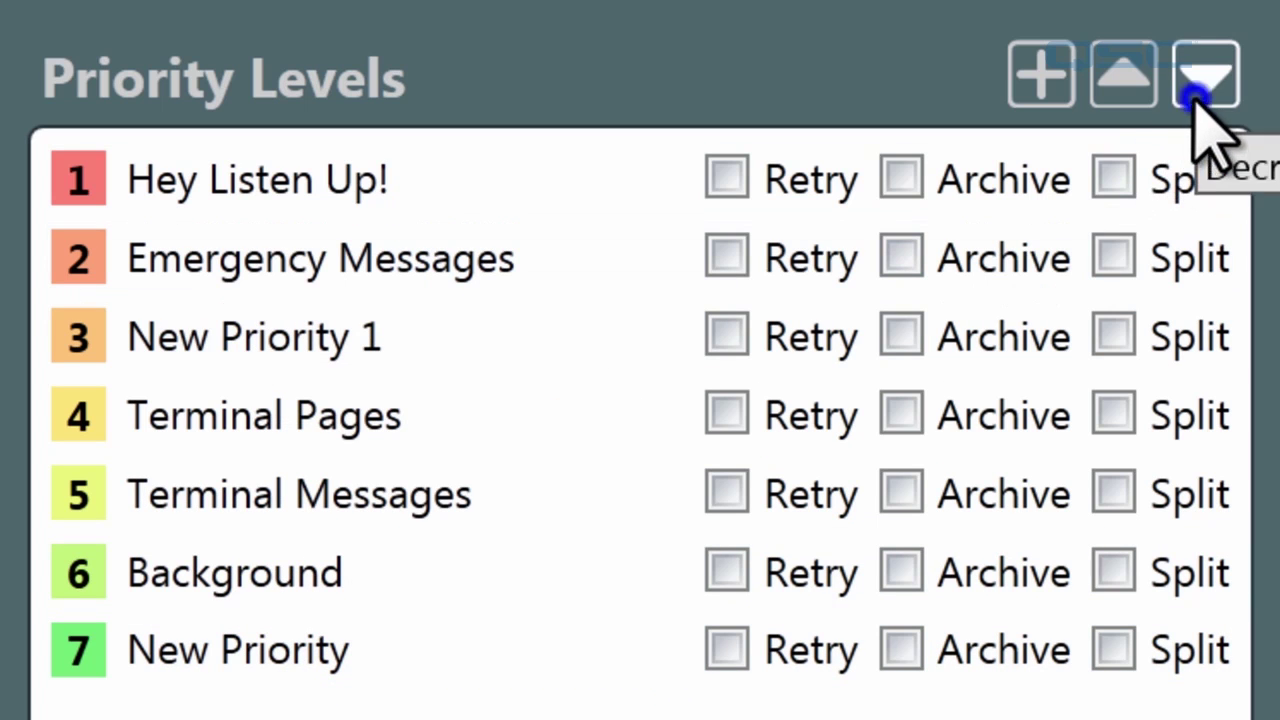
pyautogui.click(224, 350)
pyautogui.press('Delete')
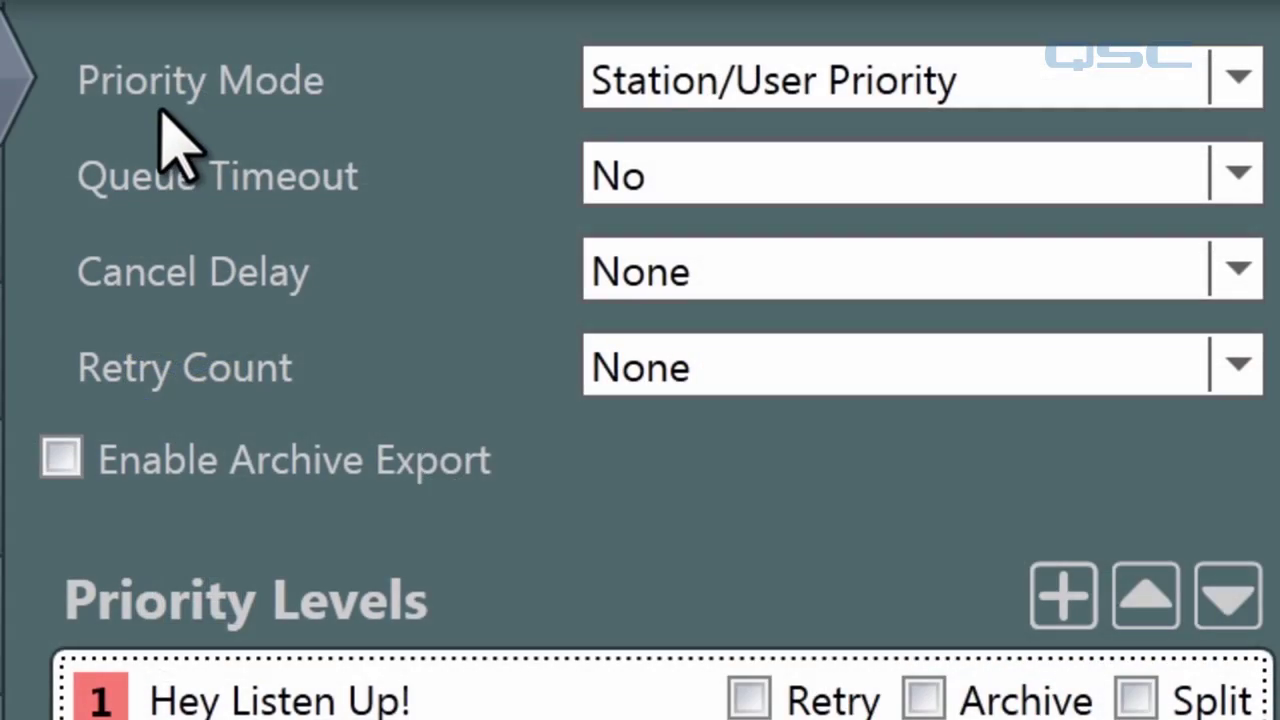
# Change the PA Priority Mode from Station/User Priority to Command Priority.
pyautogui.click(1237, 76)
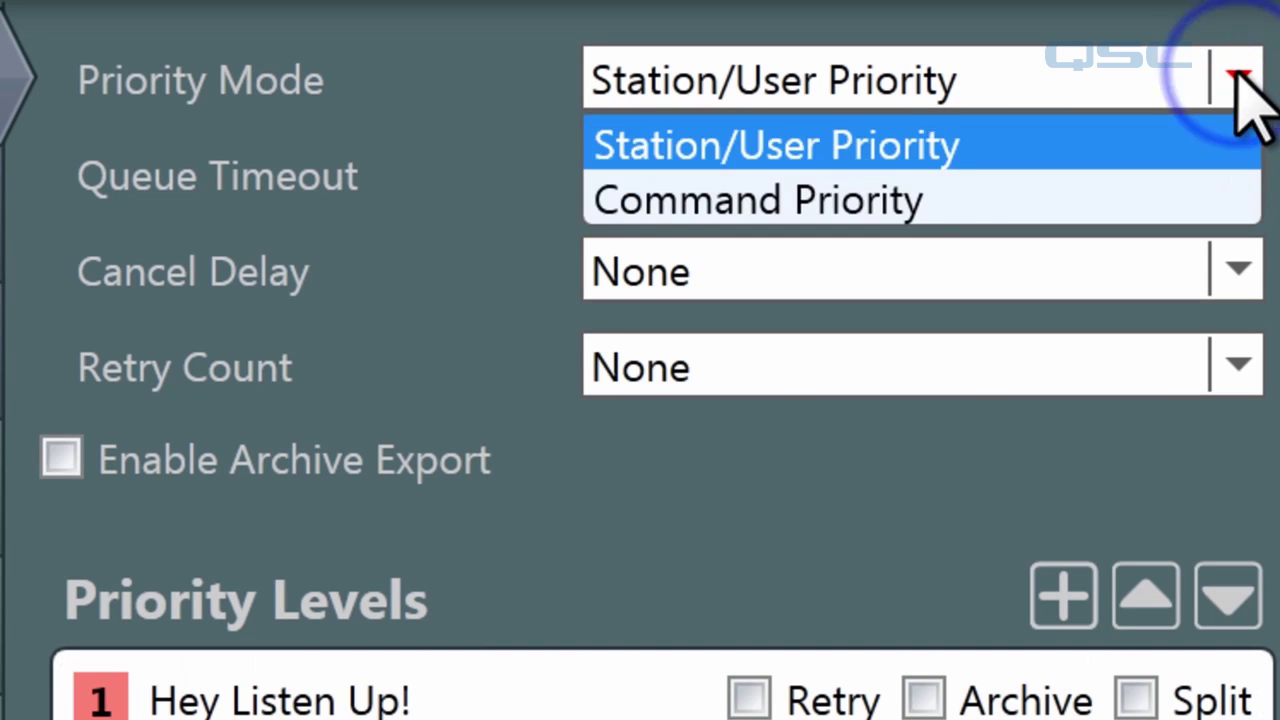
pyautogui.click(940, 157)
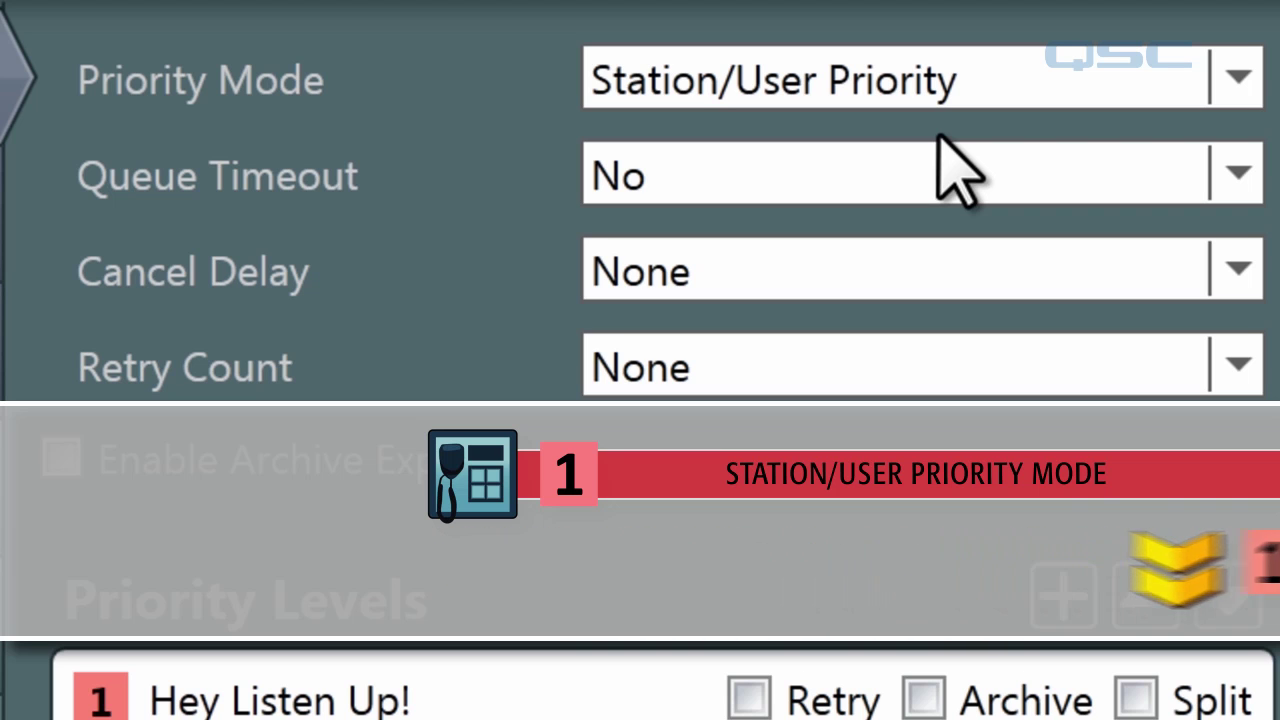
pyautogui.click(945, 100)
pyautogui.click(946, 200)
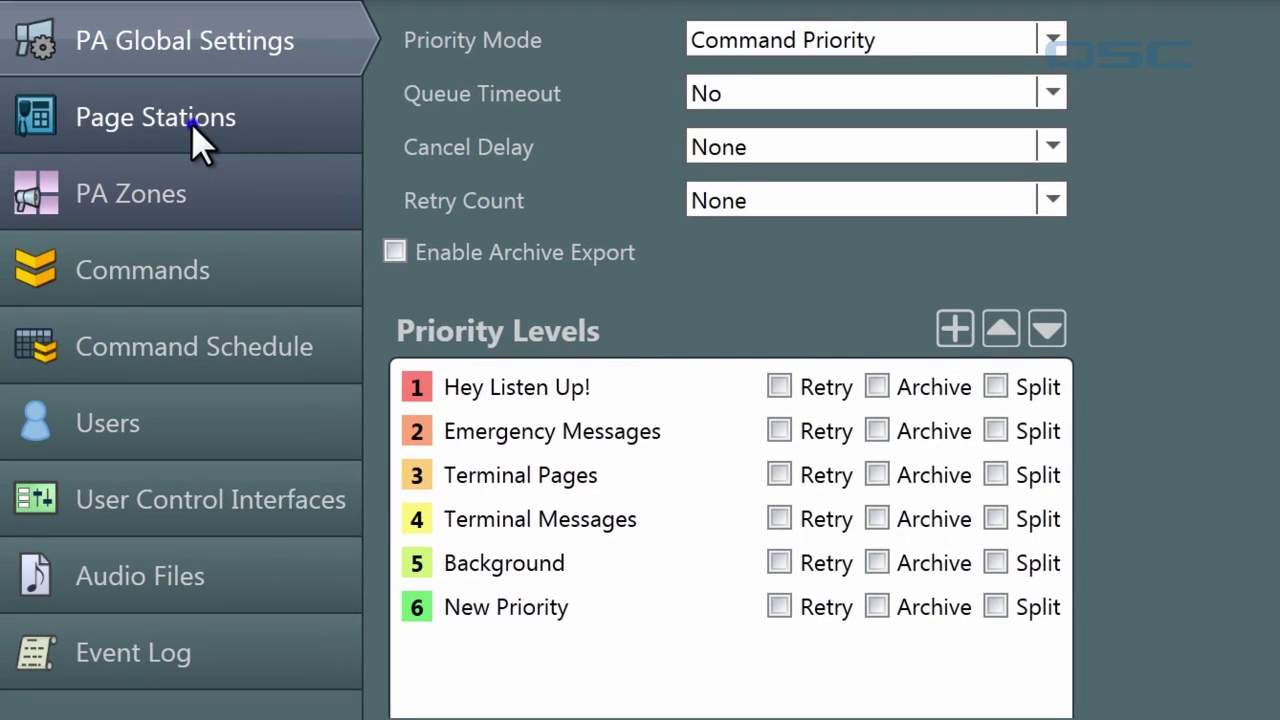
# Set Training-PS Override Command Priority Level to Yes with priority level 1 Hey Listen Up!
pyautogui.click(191, 123)
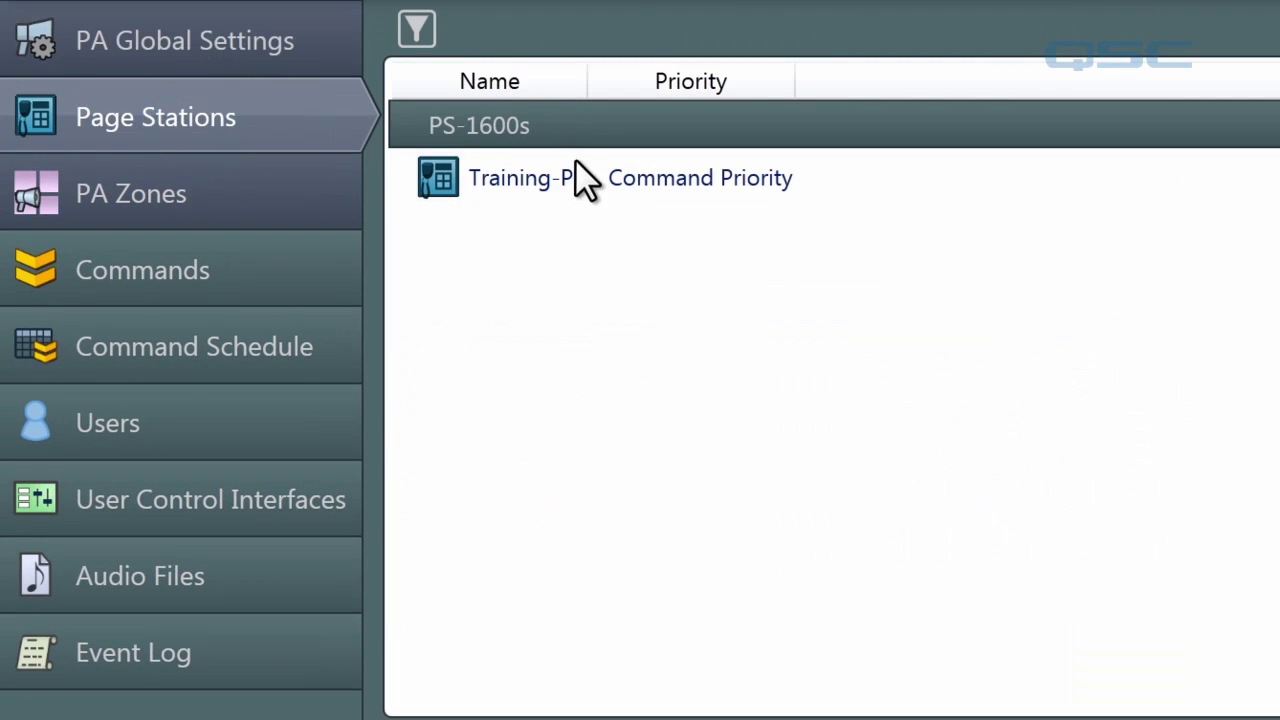
pyautogui.doubleClick(525, 179)
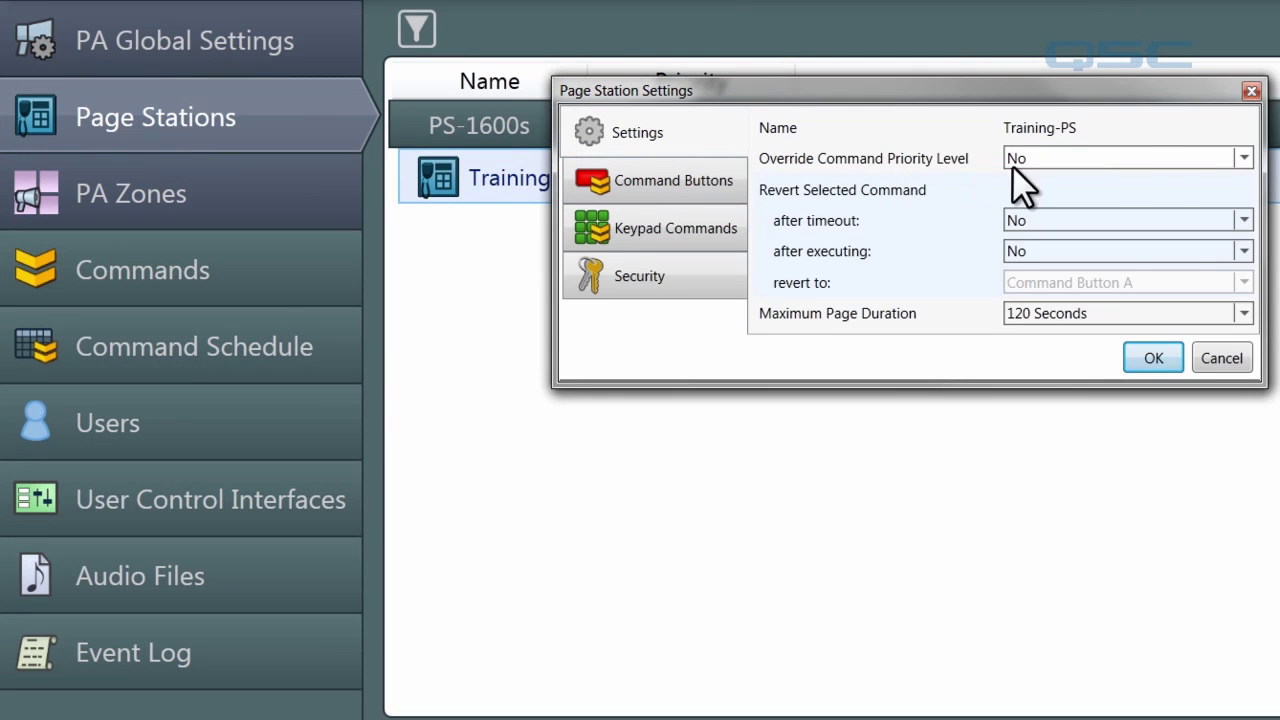
pyautogui.click(1155, 158)
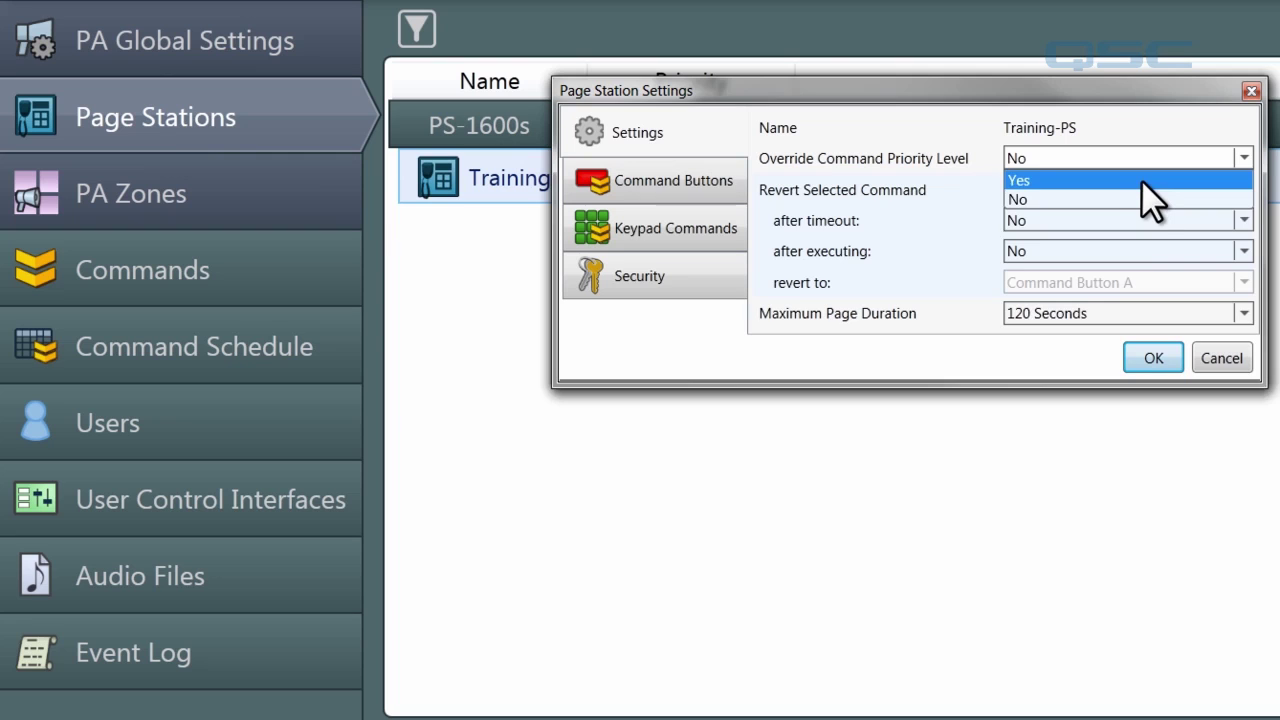
pyautogui.click(1141, 180)
pyautogui.click(1244, 189)
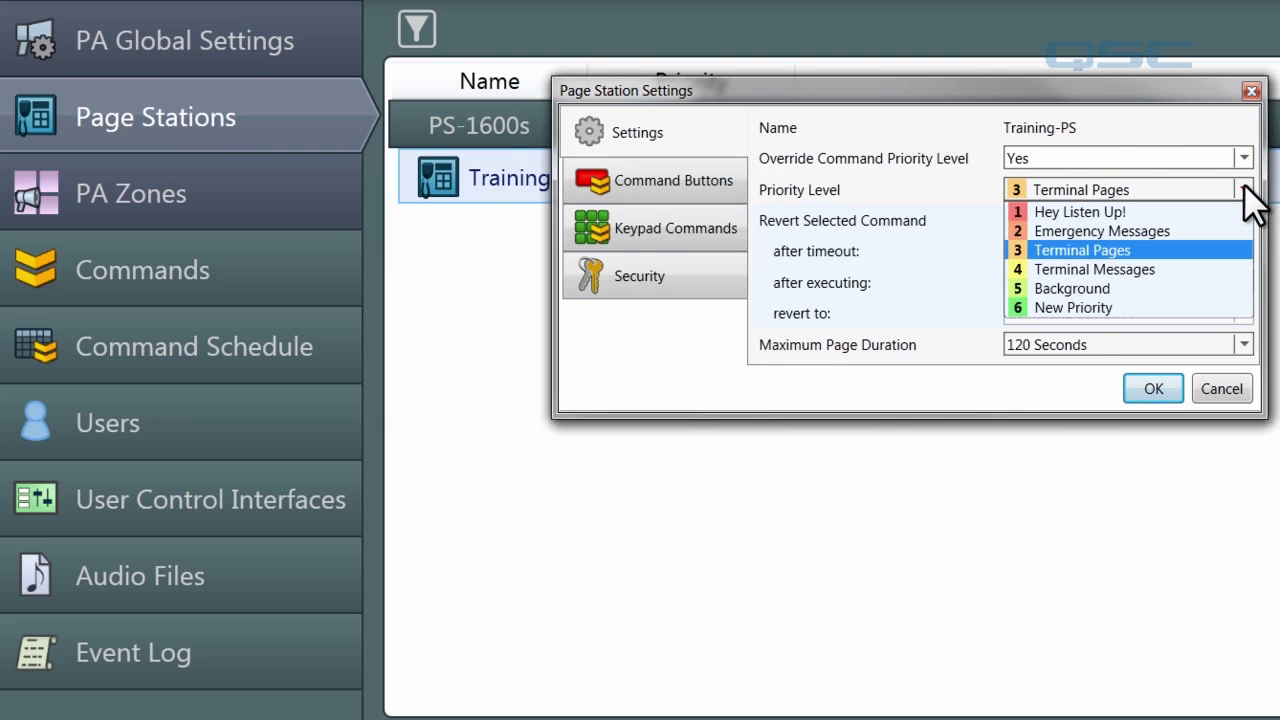
pyautogui.click(1100, 211)
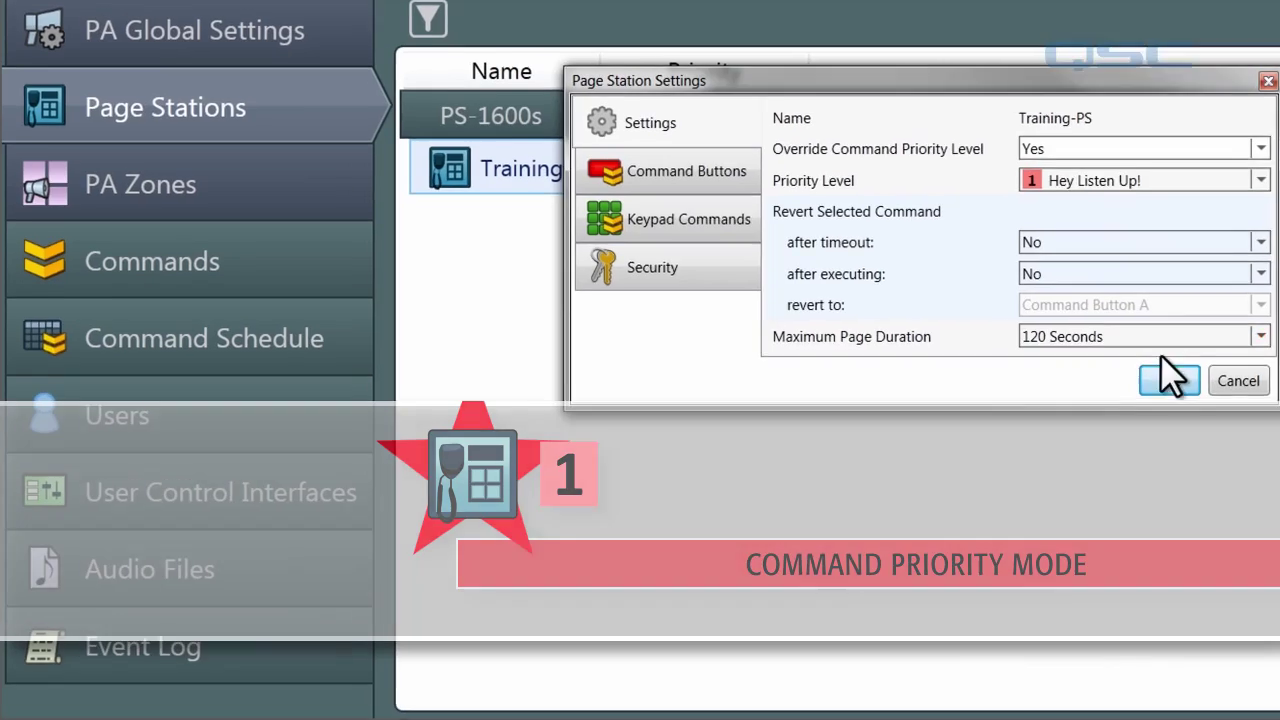
pyautogui.click(1154, 383)
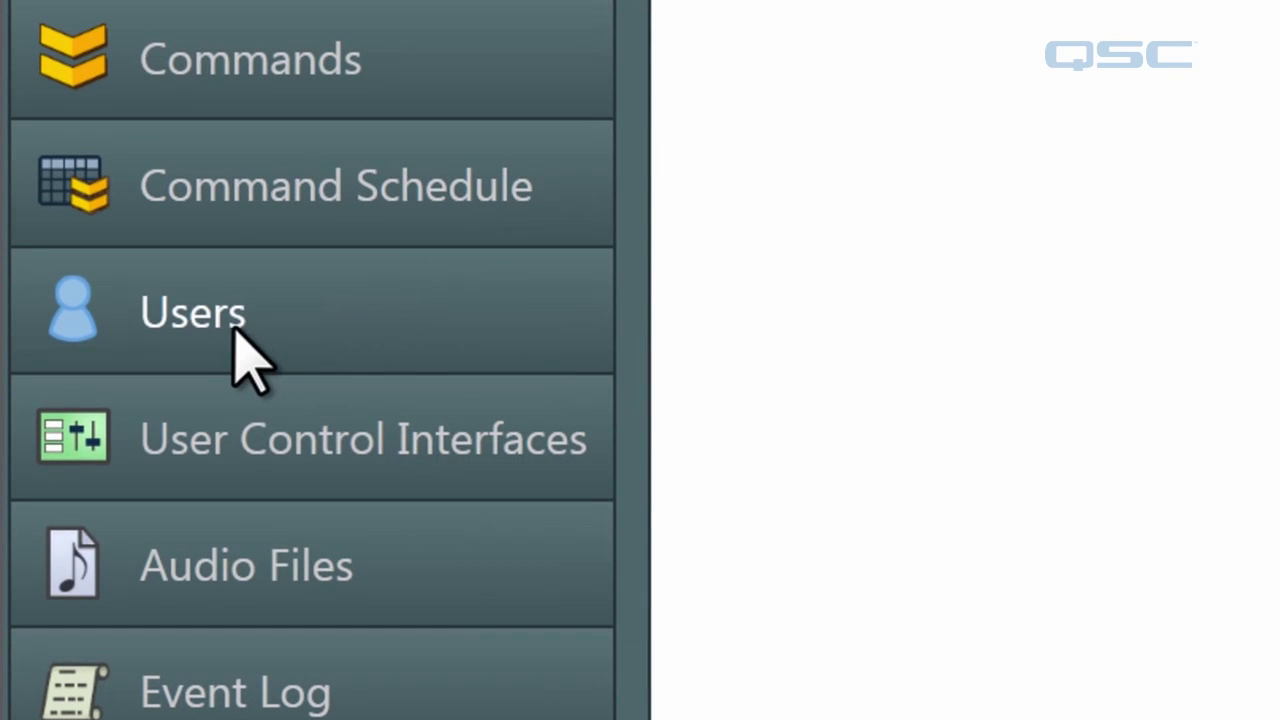
# Turn on Override Page Station settings for the user account.
pyautogui.click(240, 332)
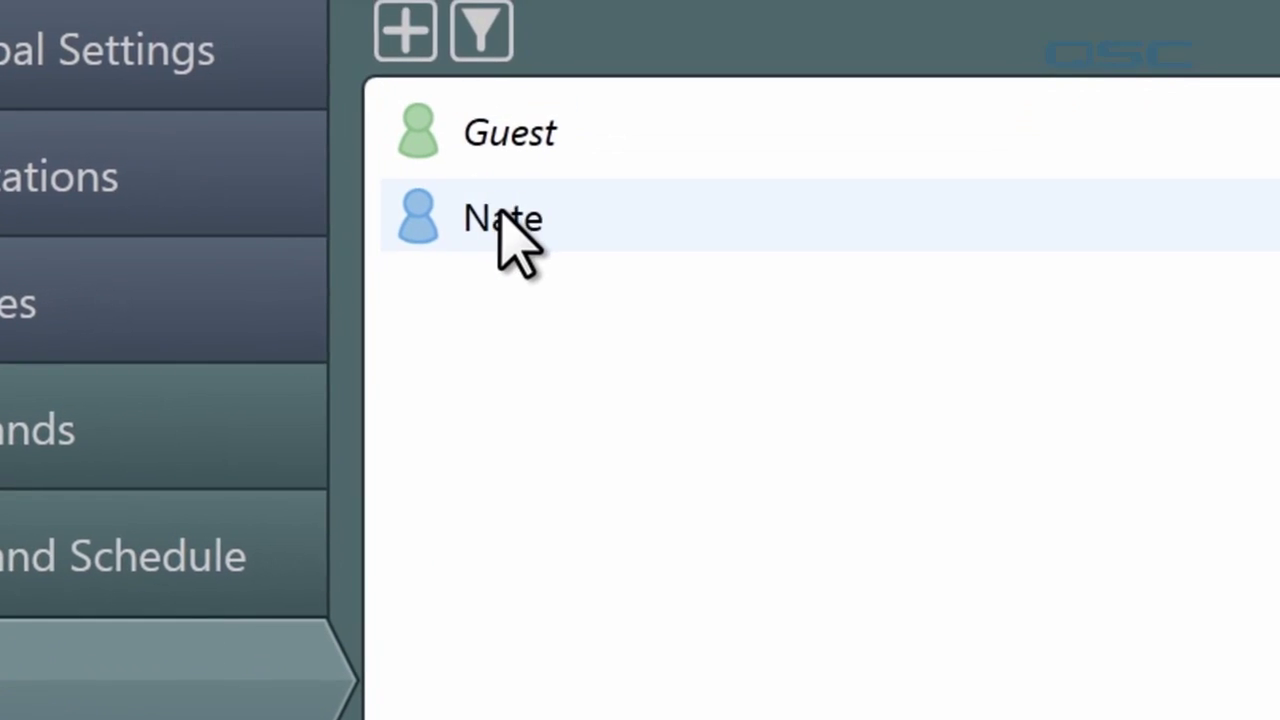
pyautogui.doubleClick(503, 217)
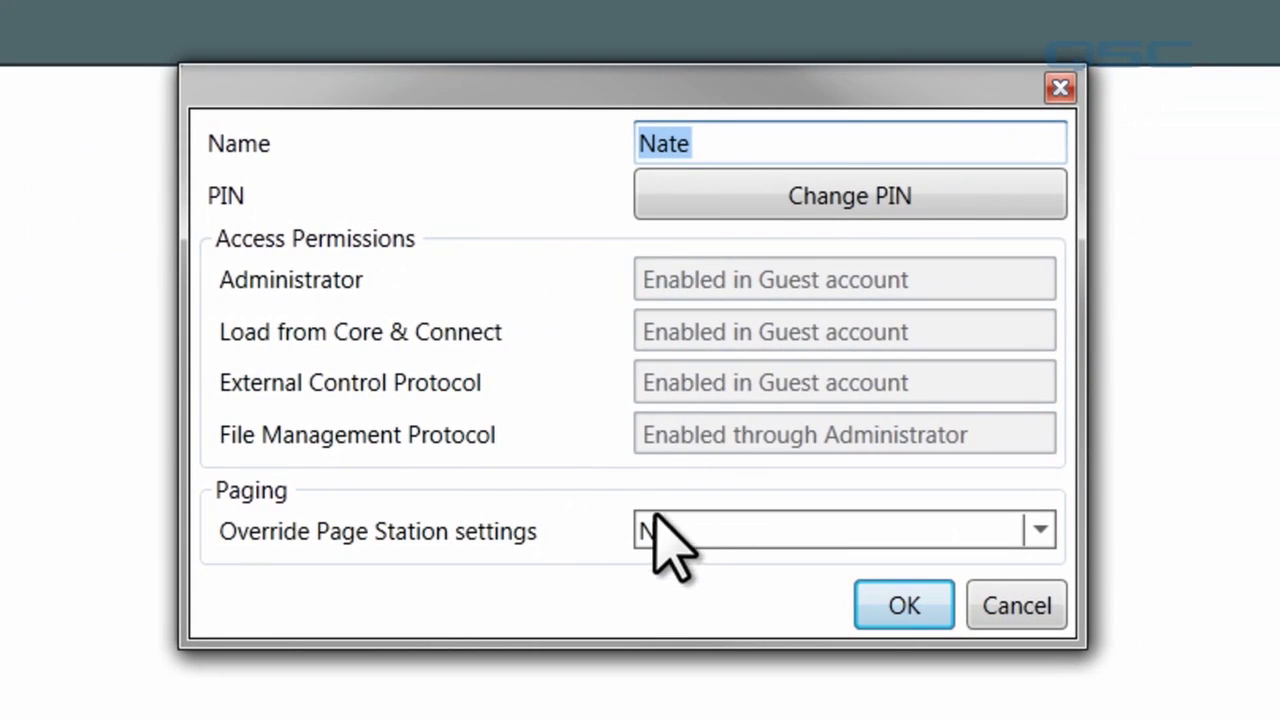
pyautogui.click(1008, 529)
pyautogui.click(978, 567)
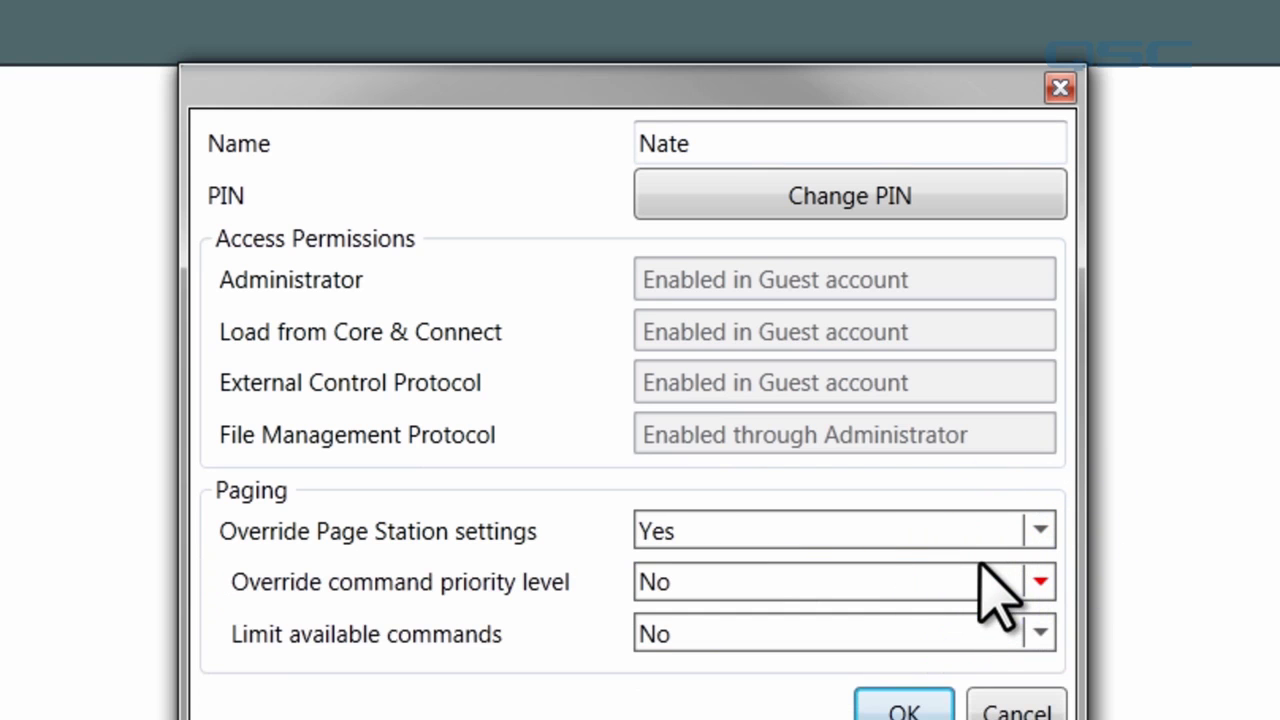
# Override the user's command priority with level 1 Hey Listen Up! and limit available commands to Yes.
pyautogui.click(1038, 582)
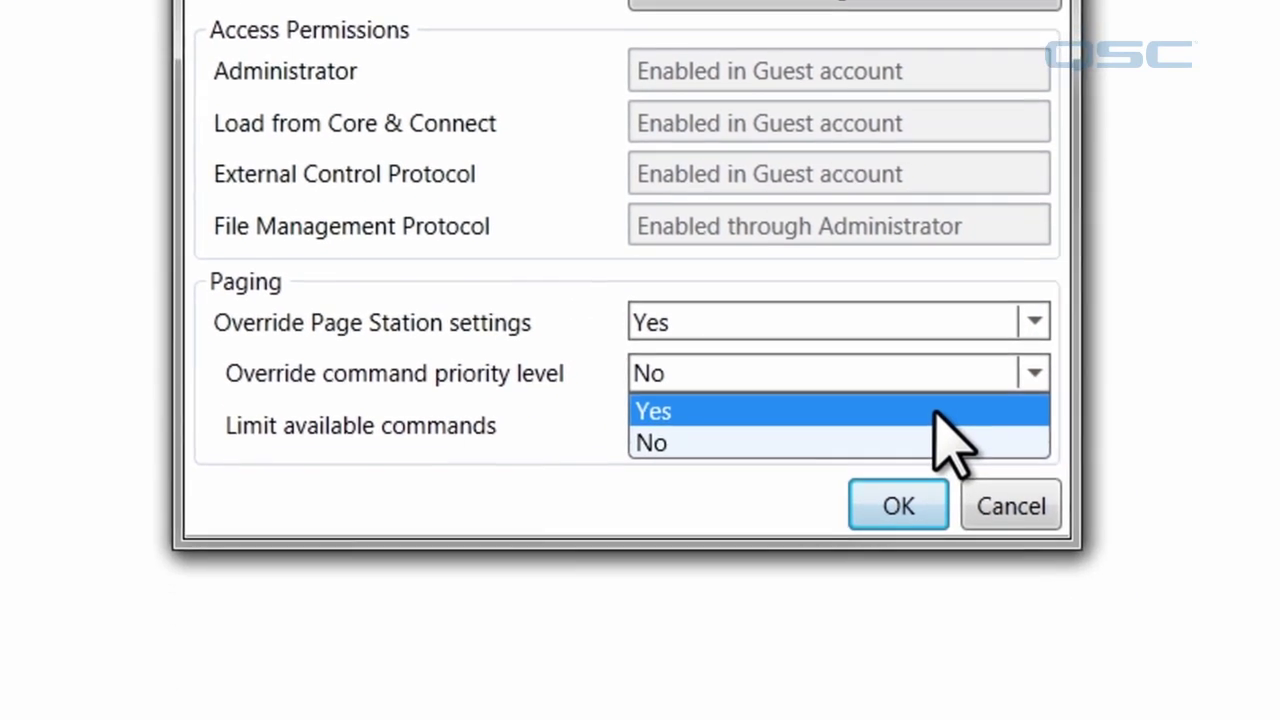
pyautogui.click(941, 608)
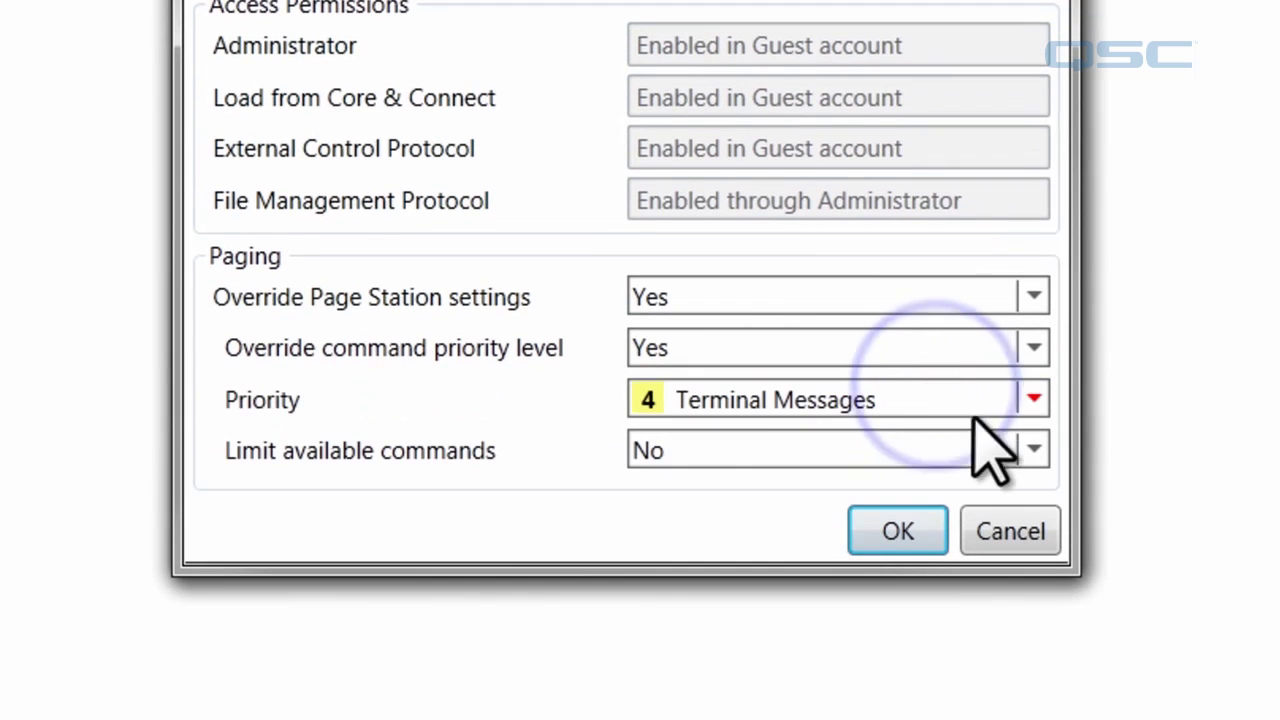
pyautogui.click(1034, 400)
pyautogui.click(895, 437)
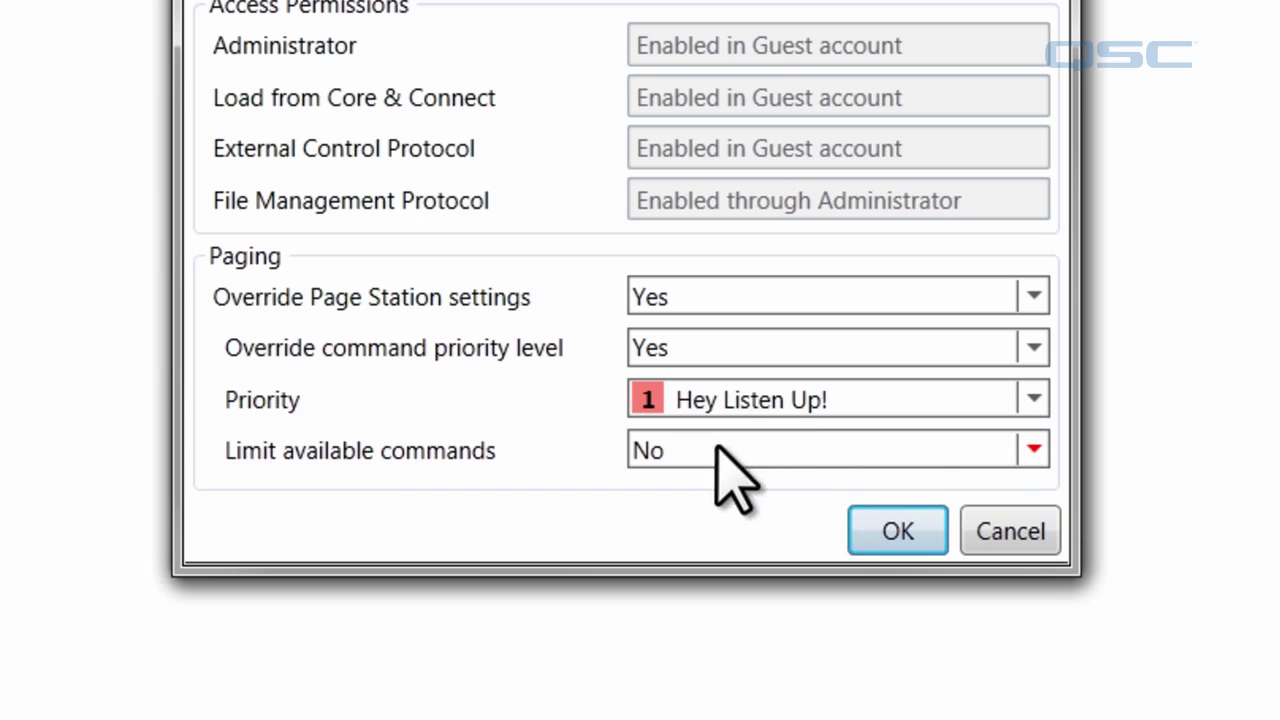
pyautogui.click(748, 448)
pyautogui.click(758, 486)
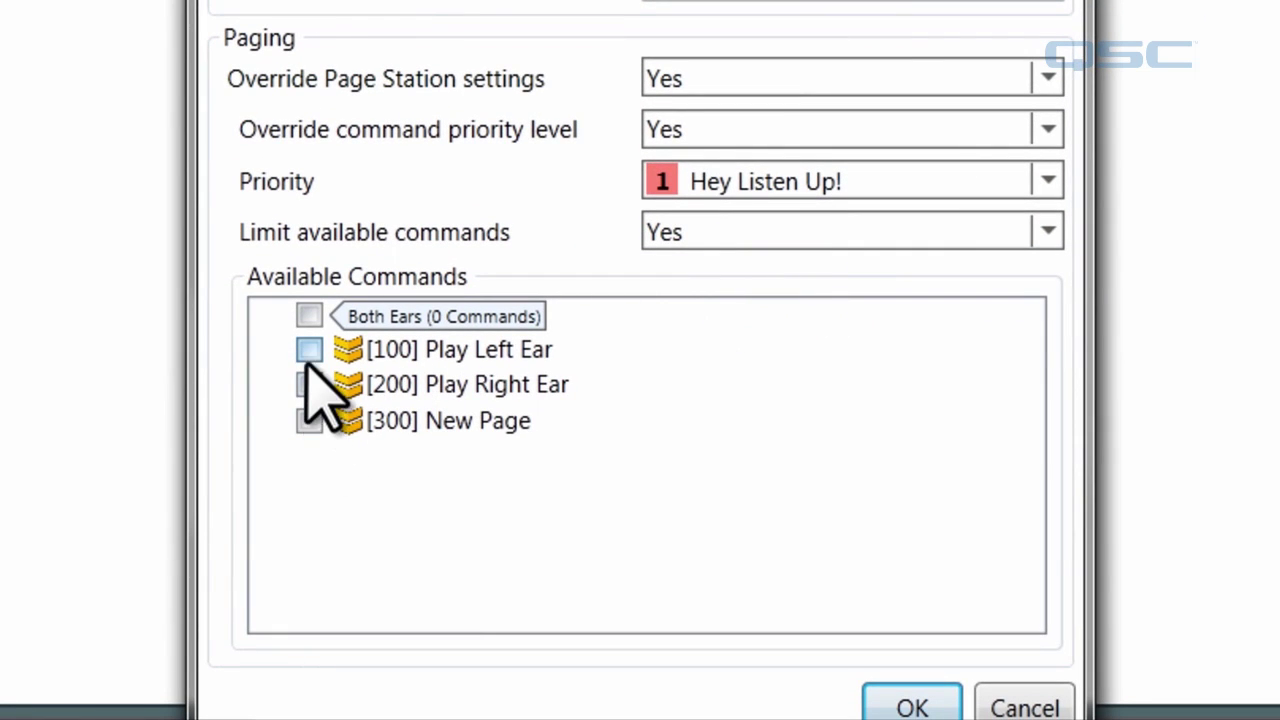
# Confirm the user settings and switch the PA global priority mode back to Station/User Priority.
pyautogui.click(920, 700)
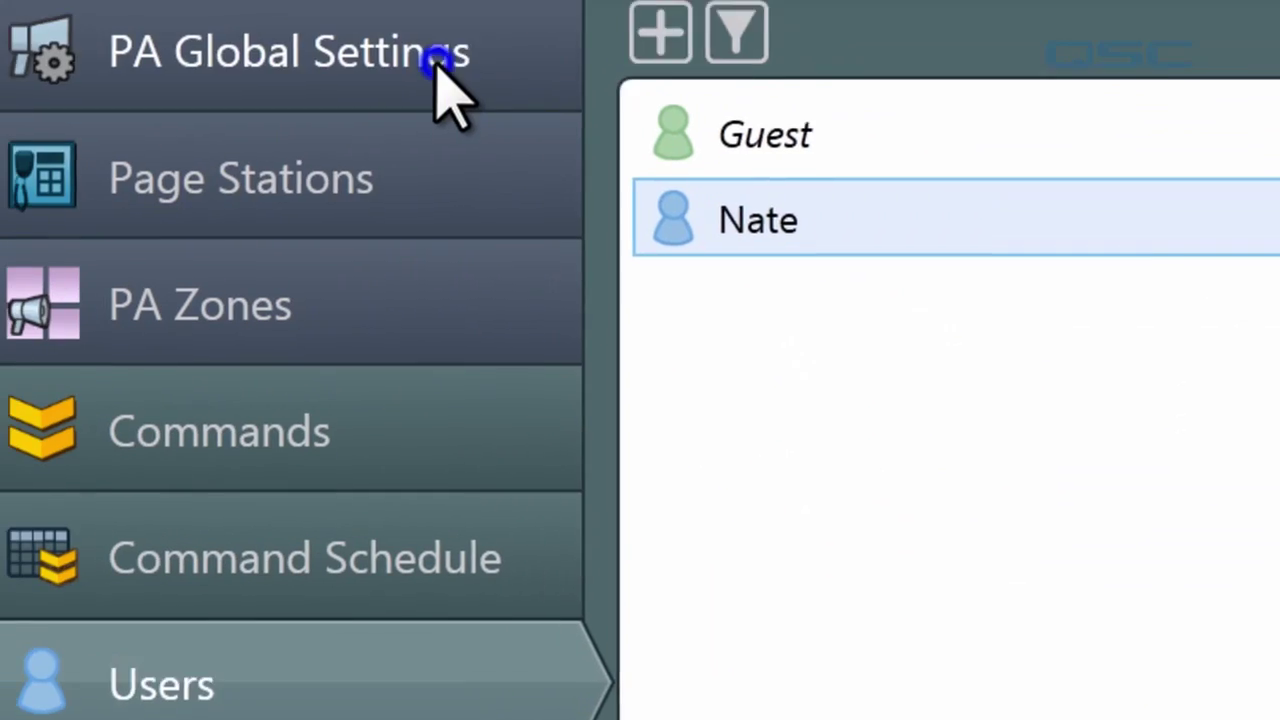
pyautogui.click(440, 52)
pyautogui.click(1190, 72)
pyautogui.click(840, 140)
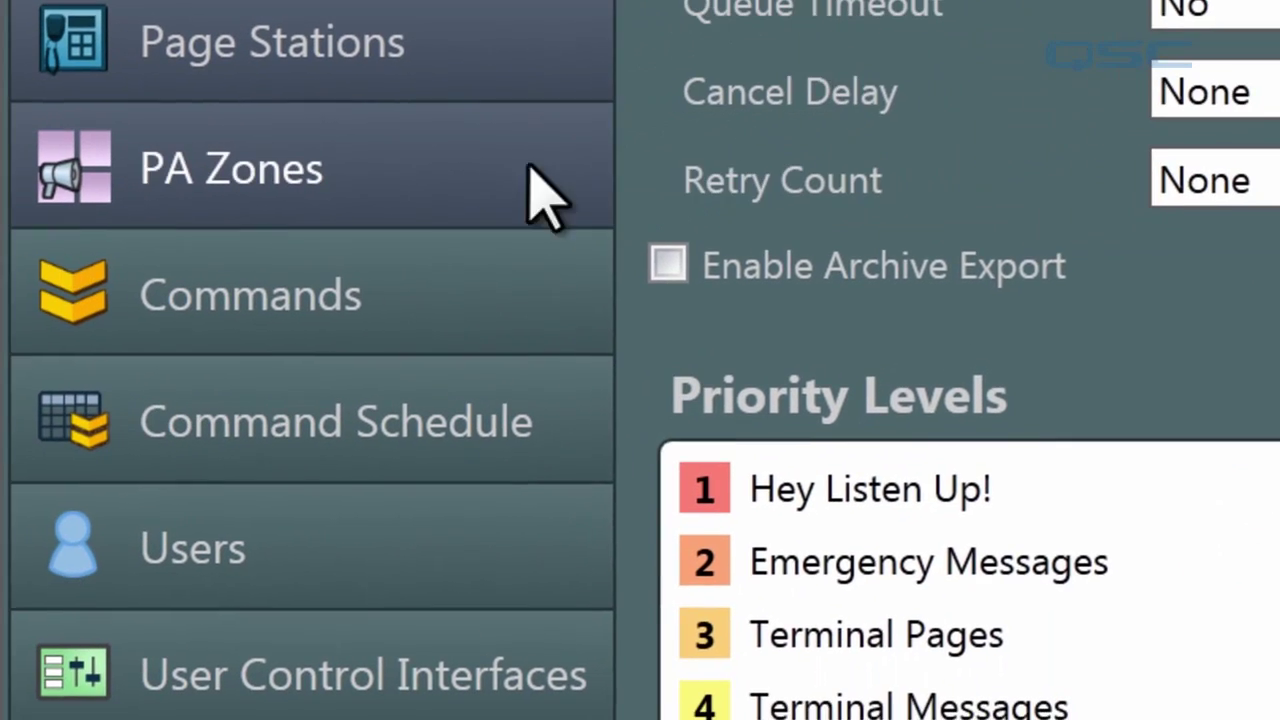
# Set the New Page command's Override Source Priority Level to Yes.
pyautogui.click(432, 290)
pyautogui.doubleClick(734, 127)
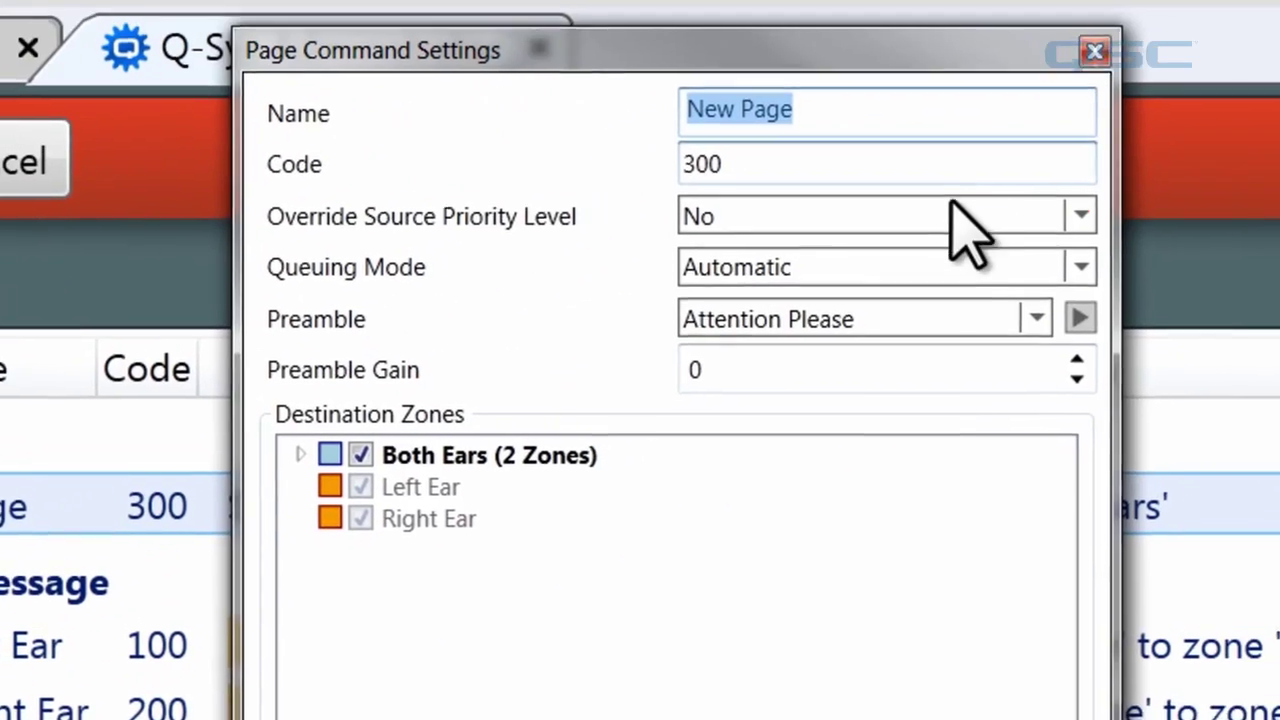
pyautogui.click(1047, 218)
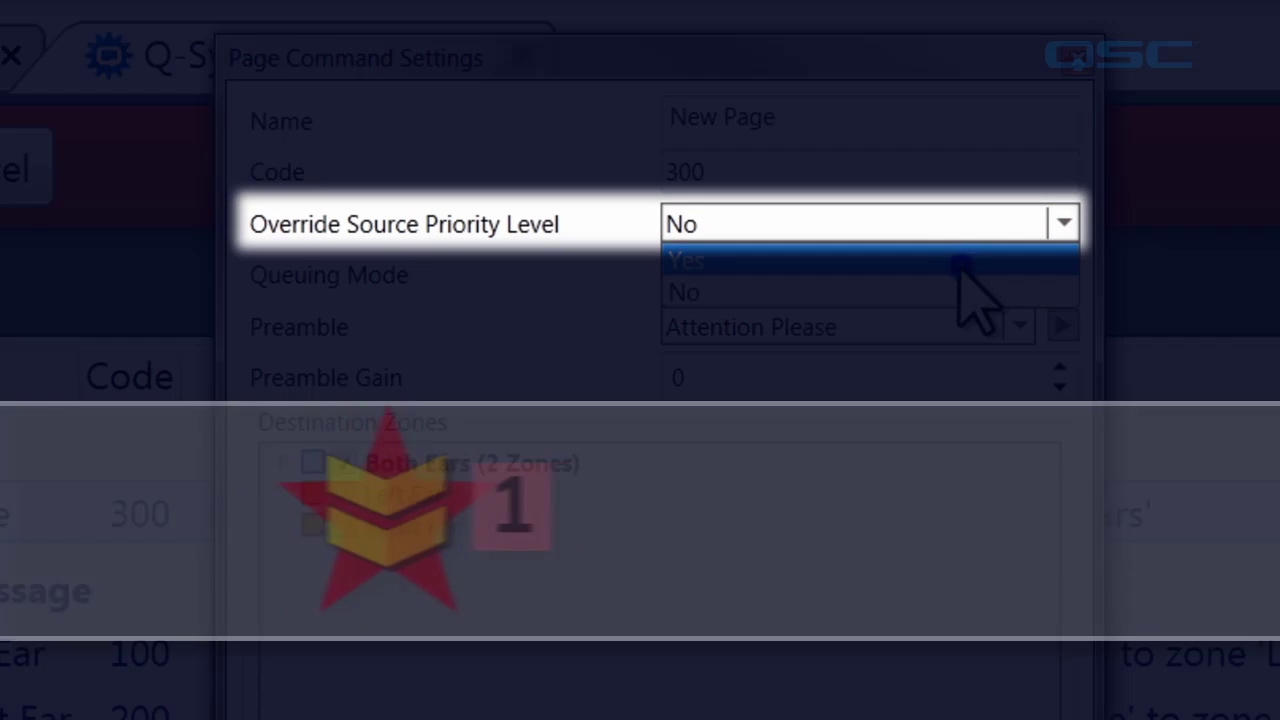
pyautogui.click(960, 262)
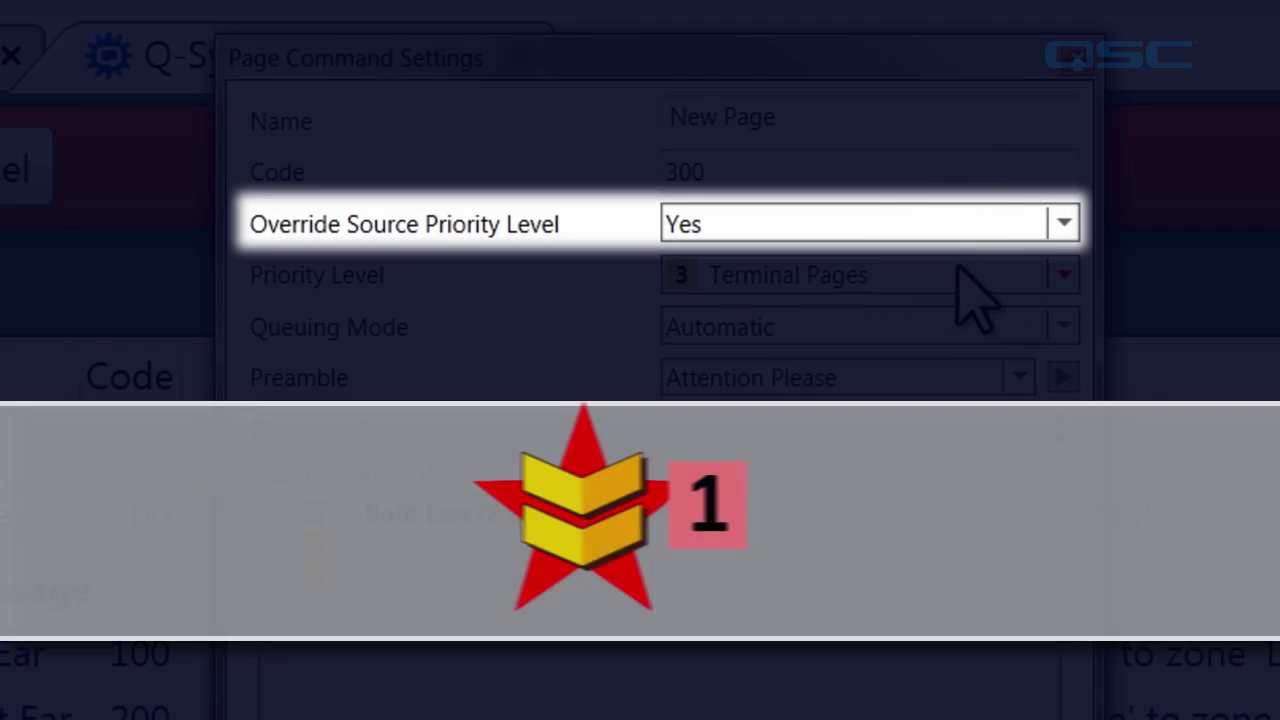